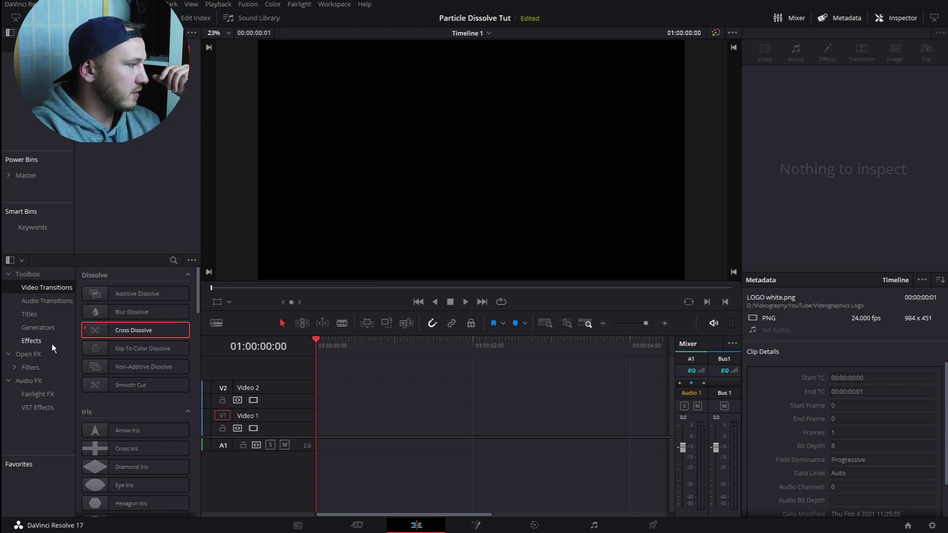
Step: Place a Fusion Composition clip from the Effects library on Video 1
click(28, 339)
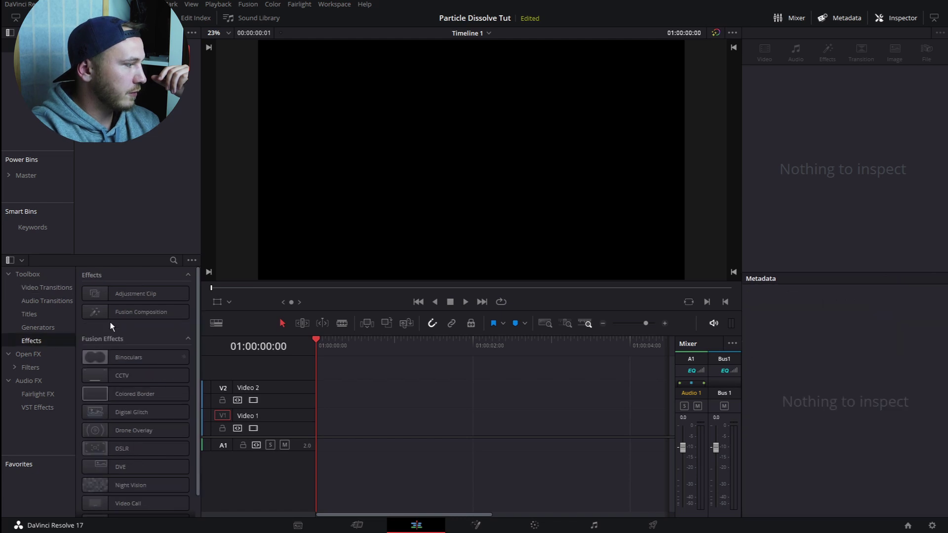
drag(126, 312, 326, 432)
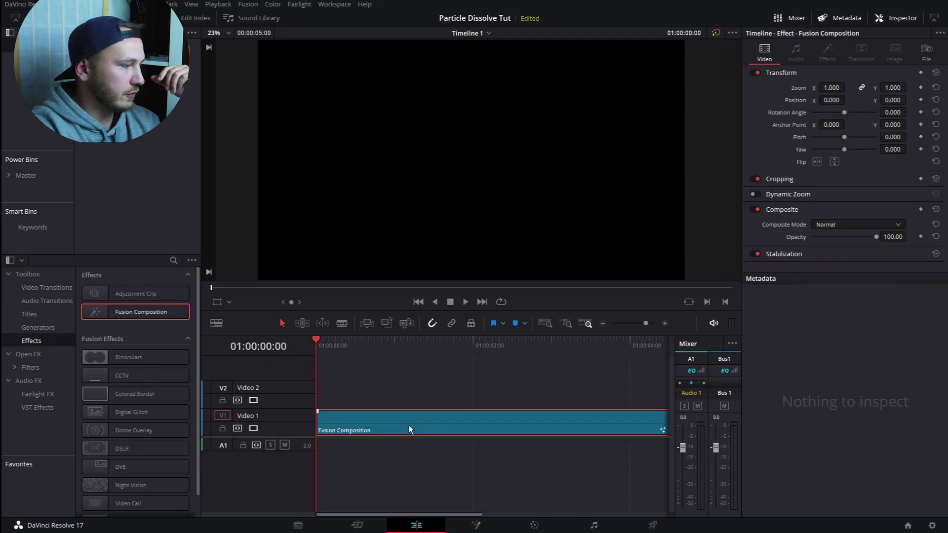
scroll(513, 414, down, 2)
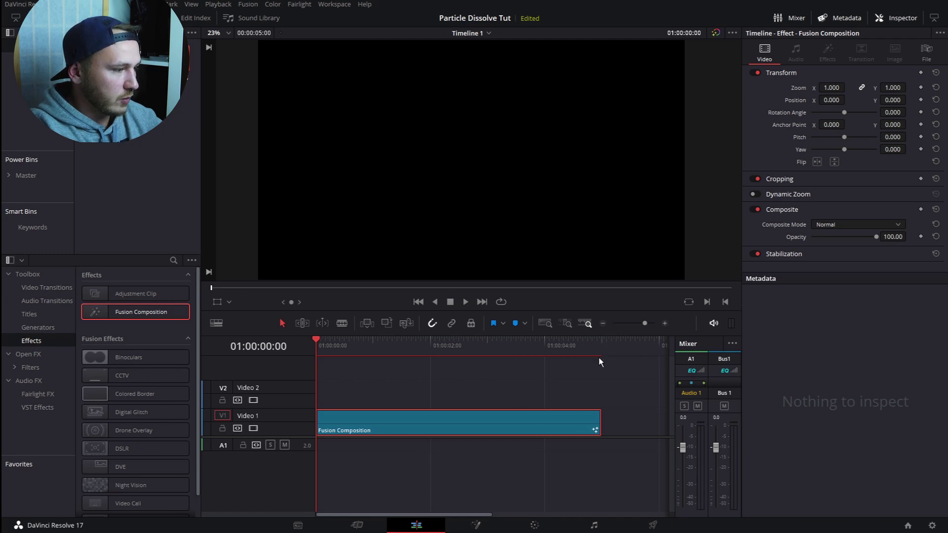
Step: Trim the Fusion Composition clip's end so it finishes at 01:00:05:00
click(602, 340)
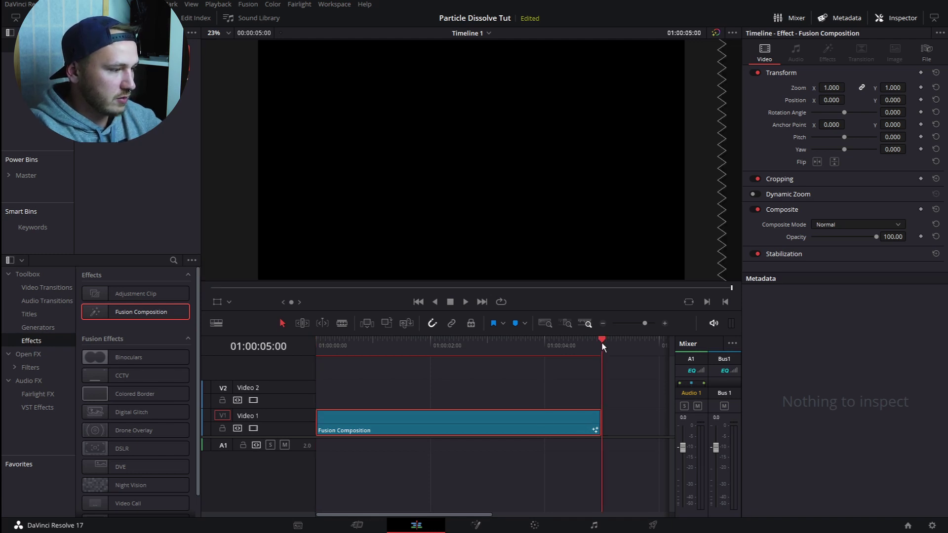
drag(603, 343, 537, 343)
drag(601, 428, 553, 423)
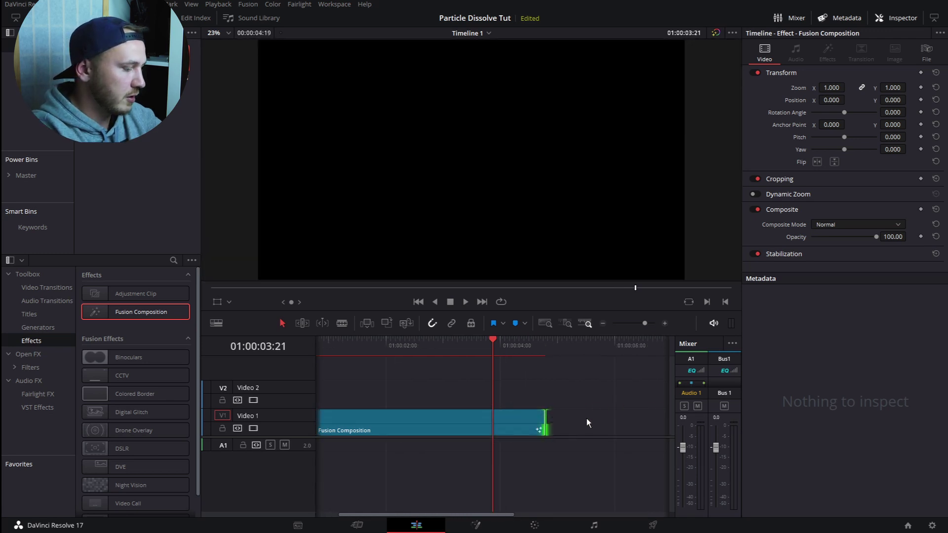
click(557, 339)
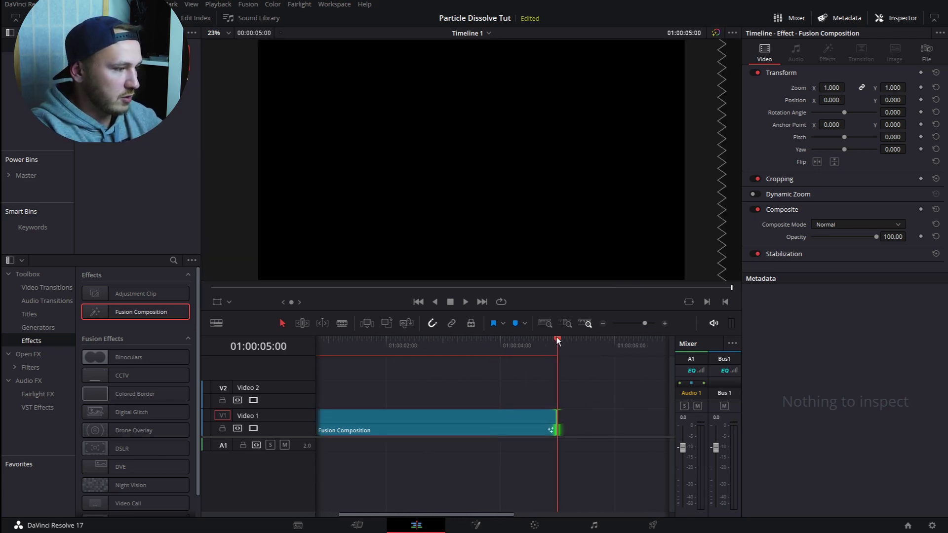
click(481, 341)
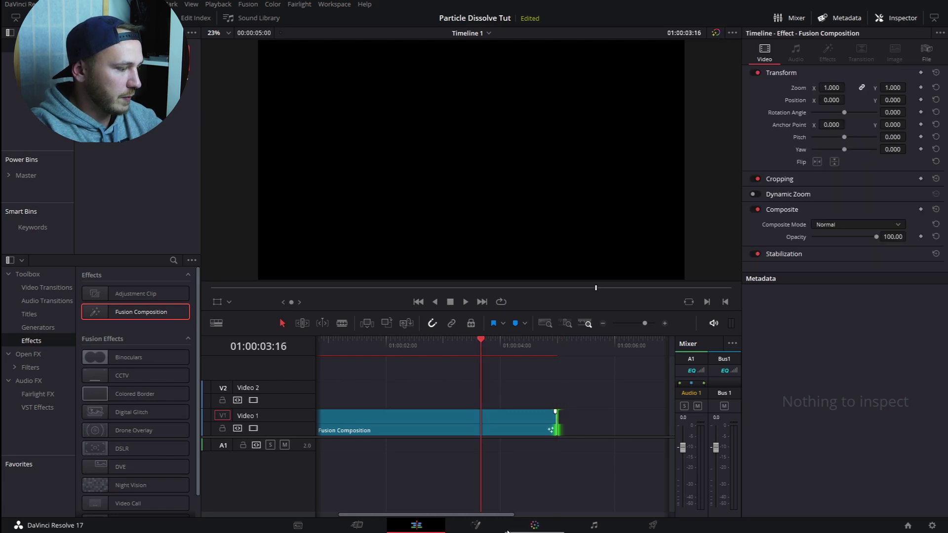
Step: Open the composition on the Fusion page and move MediaOut1 to the right
click(473, 527)
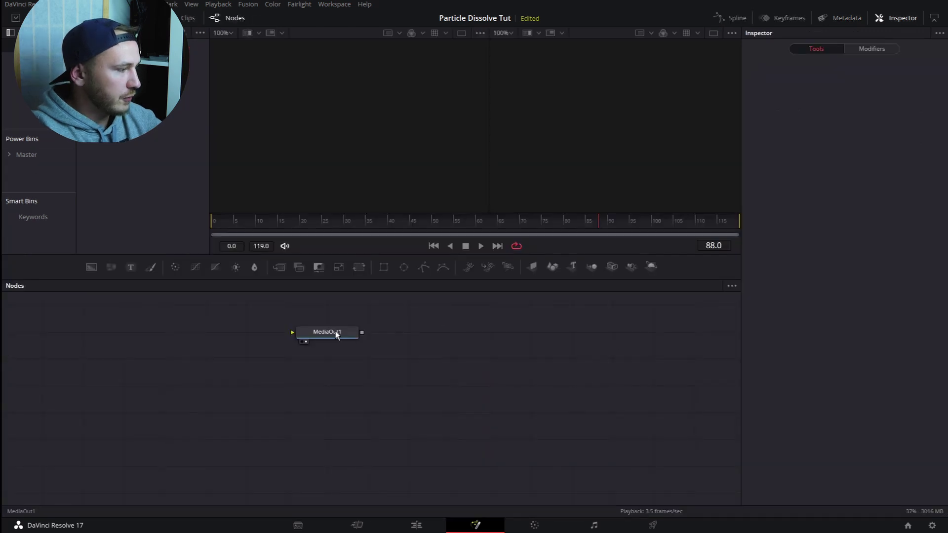
drag(336, 331, 665, 393)
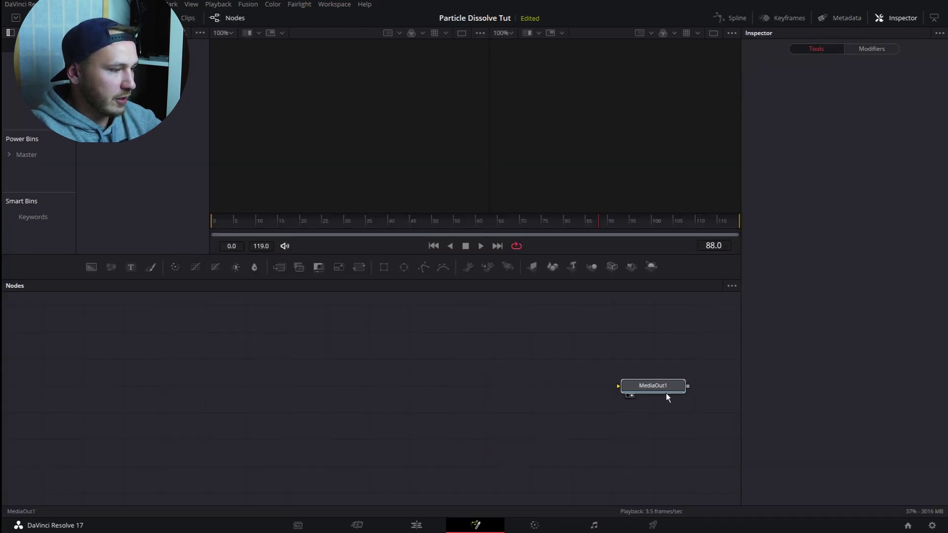
mouse_move(567, 346)
mouse_down()
mouse_move(522, 334)
mouse_move(575, 336)
mouse_up()
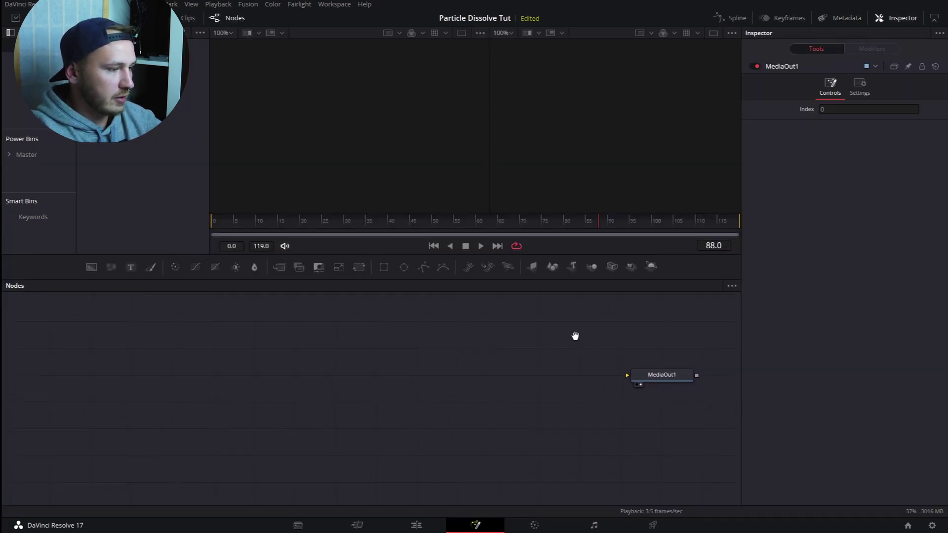
Step: Arrange the nodes to the grid and add LOGO white.png as a MediaIn1 node
right_click(653, 336)
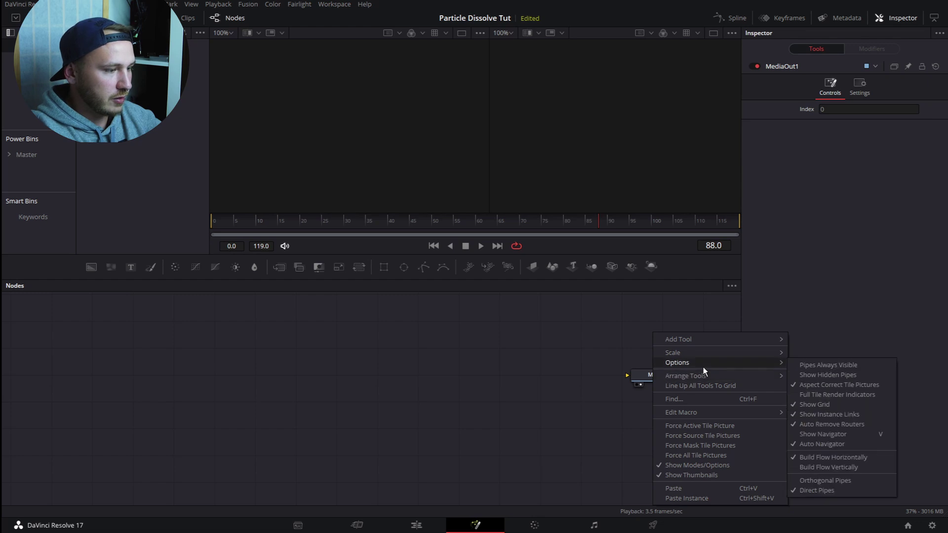
mouse_move(698, 378)
right_click(604, 333)
right_click(603, 334)
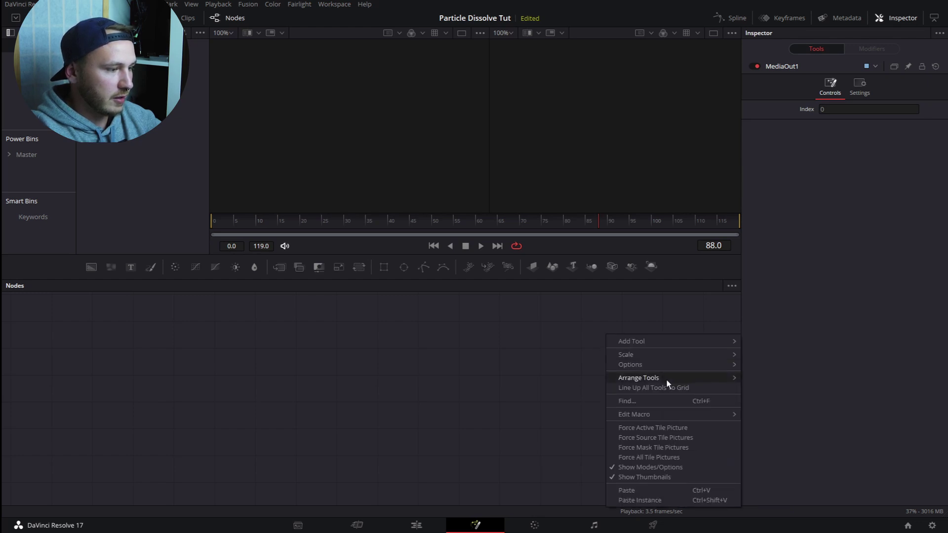
mouse_move(667, 377)
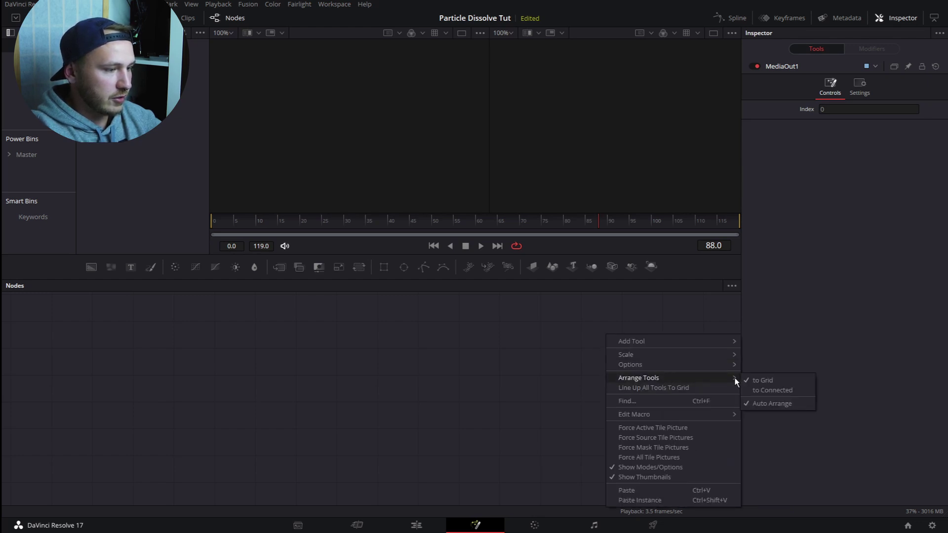
click(768, 381)
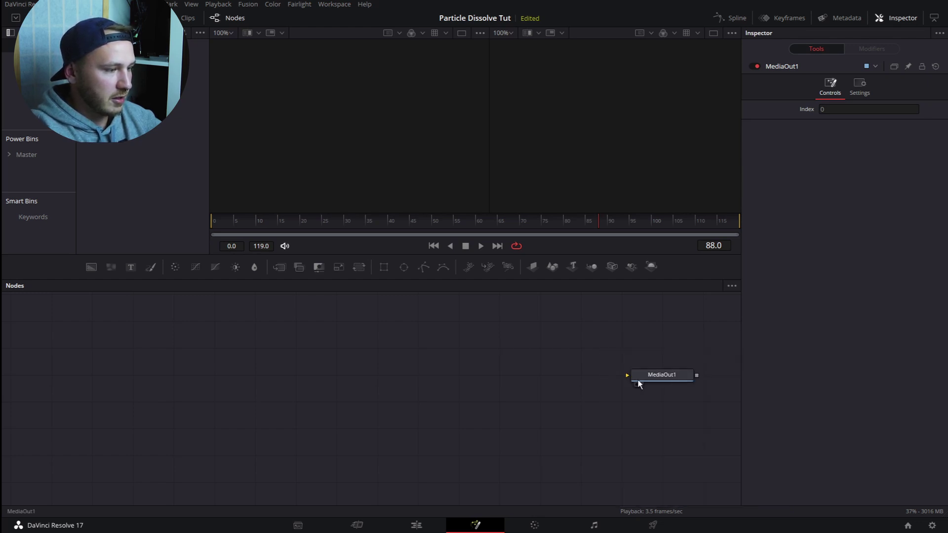
click(664, 374)
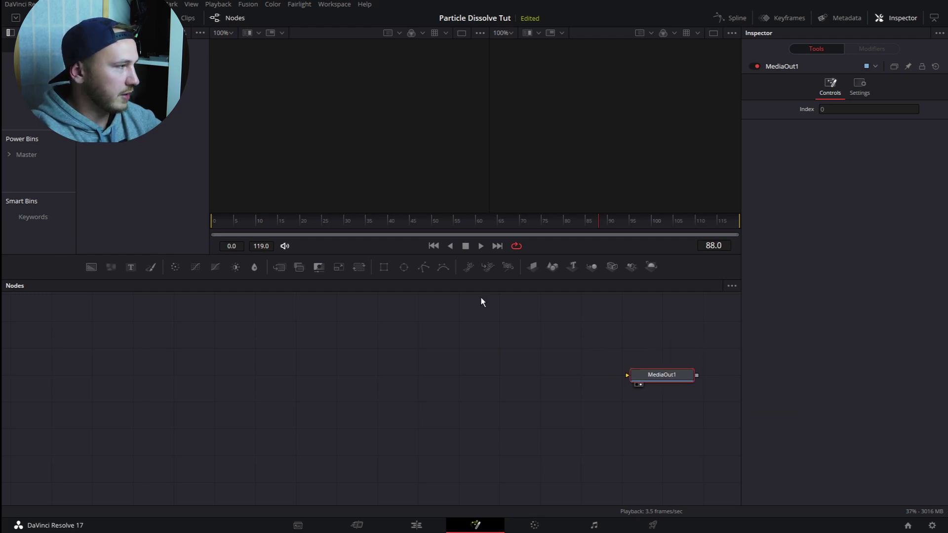
drag(106, 237, 97, 385)
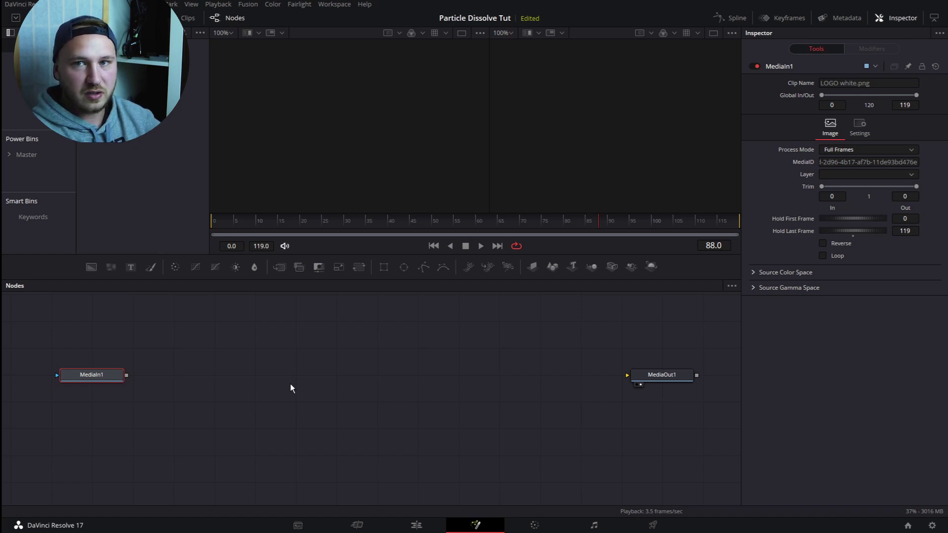
Step: Shift the MediaIn1 (LOGO white.png) node slightly right in the node graph
drag(84, 376, 123, 379)
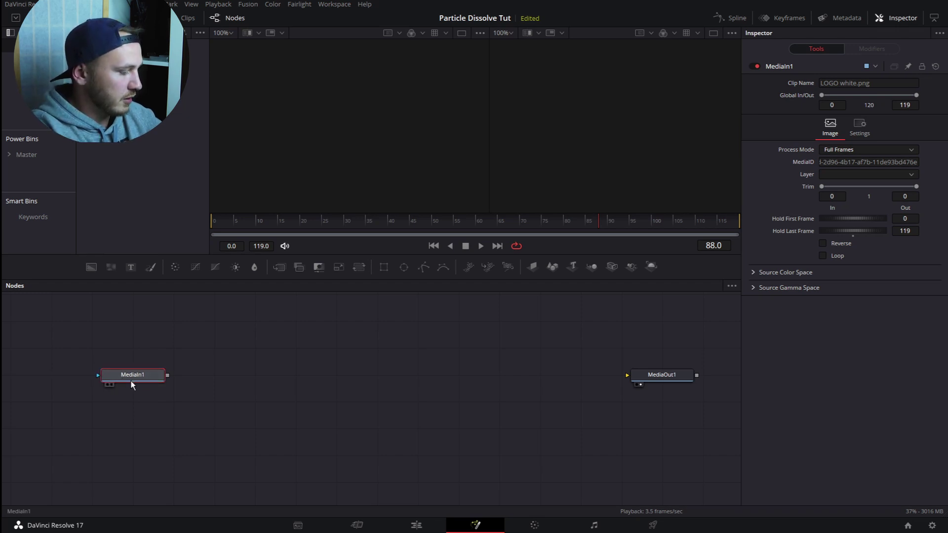
Step: Add a pImageEmitter node after MediaIn1 using the tool search
key(shift+space)
text(pTurbulence)
click(525, 317)
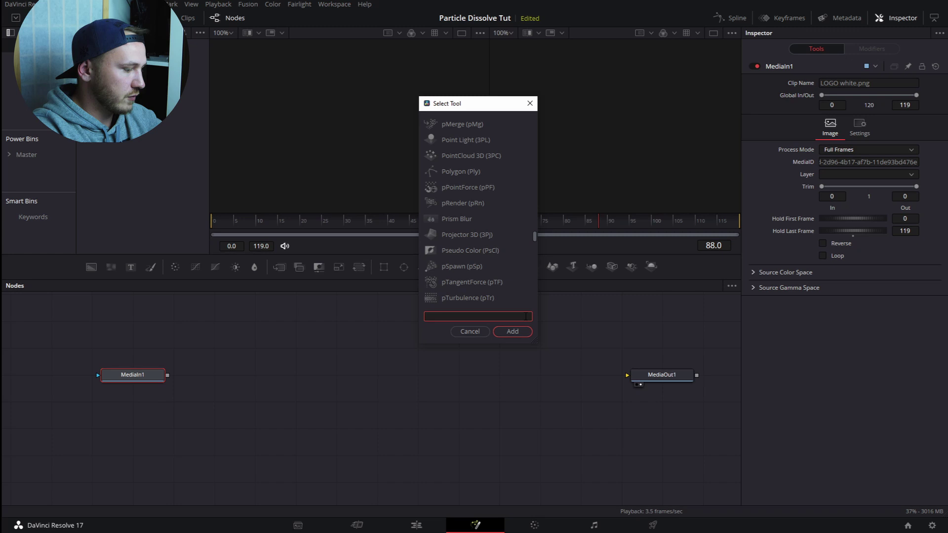
text(emitter)
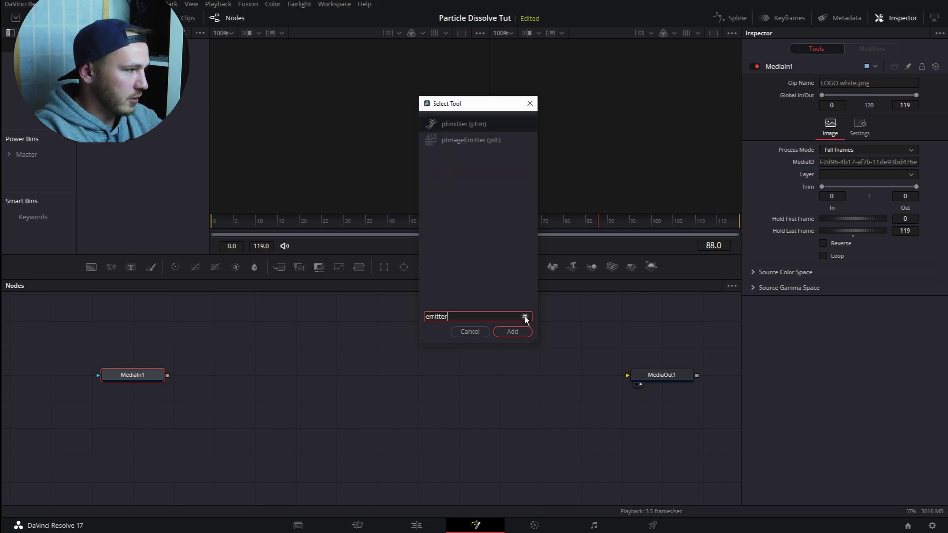
click(475, 141)
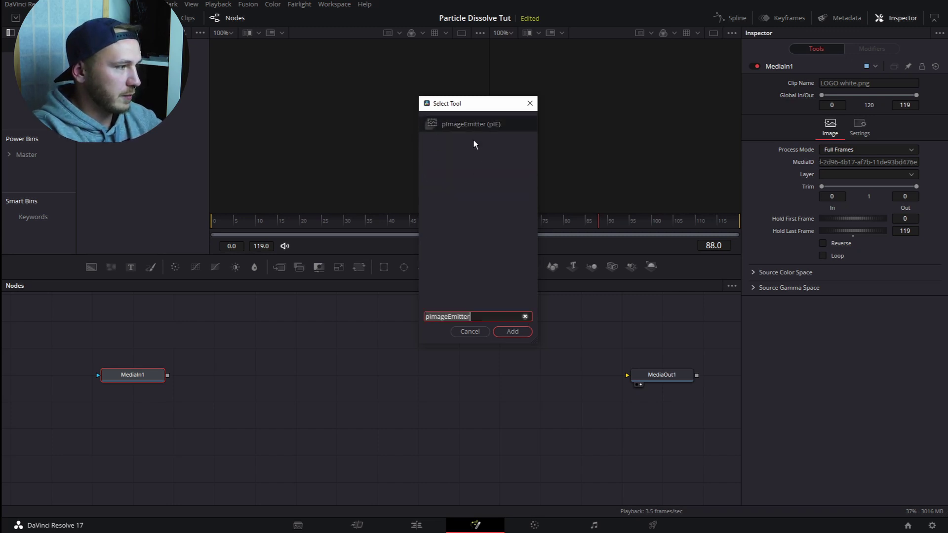
click(511, 331)
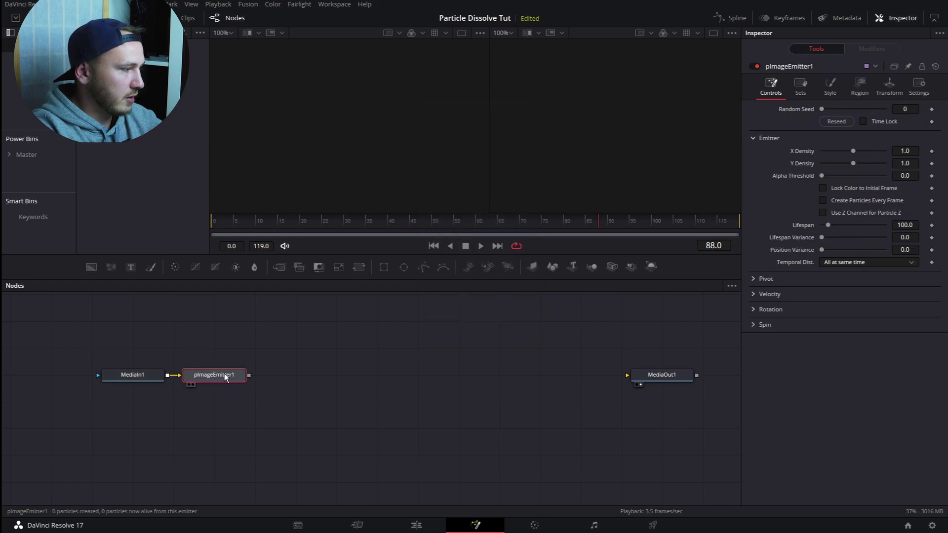
drag(241, 379, 281, 379)
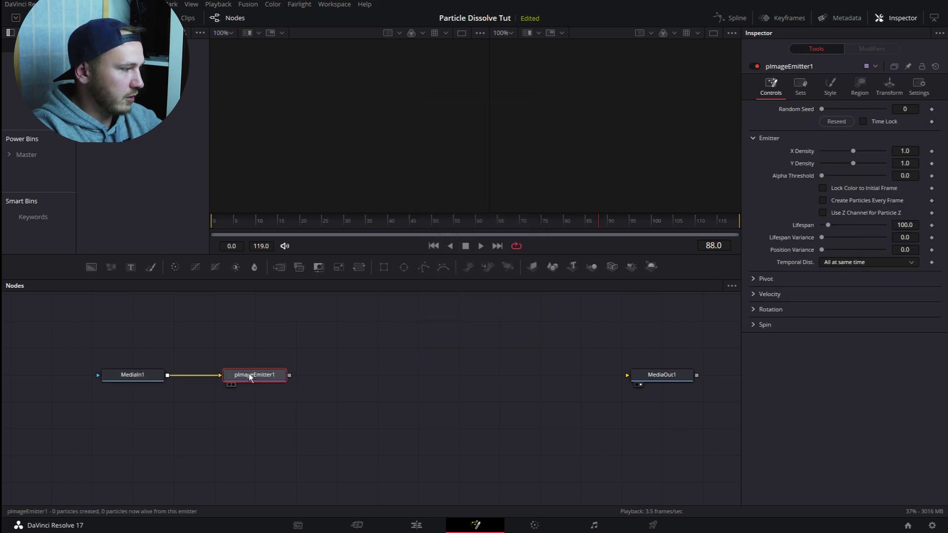
Step: Add pRender1 feeding MediaOut1, and view MediaIn1 left and MediaOut1 right
click(508, 267)
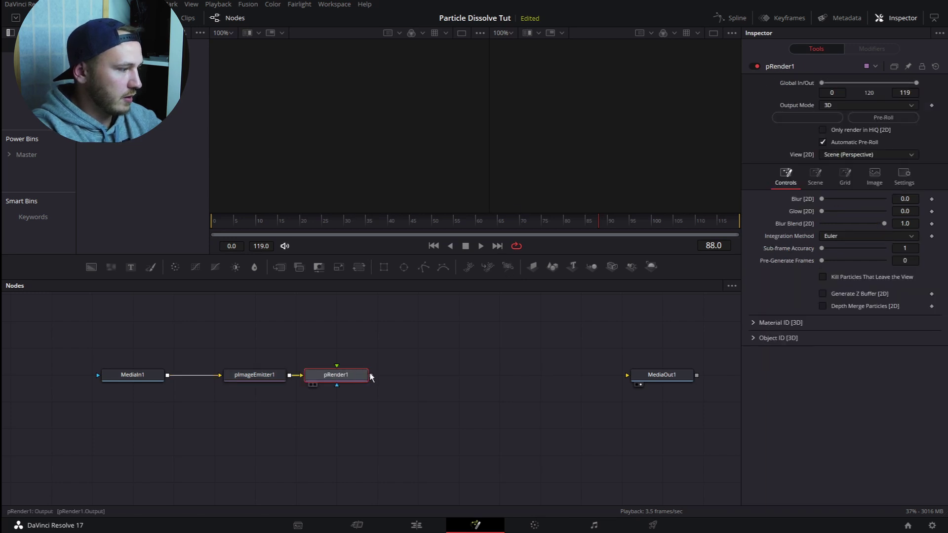
drag(367, 376, 629, 379)
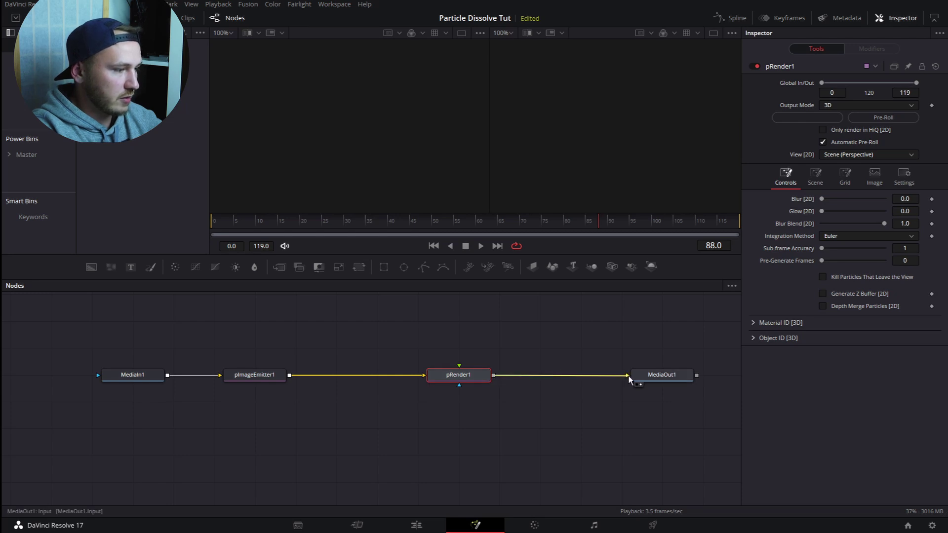
click(139, 378)
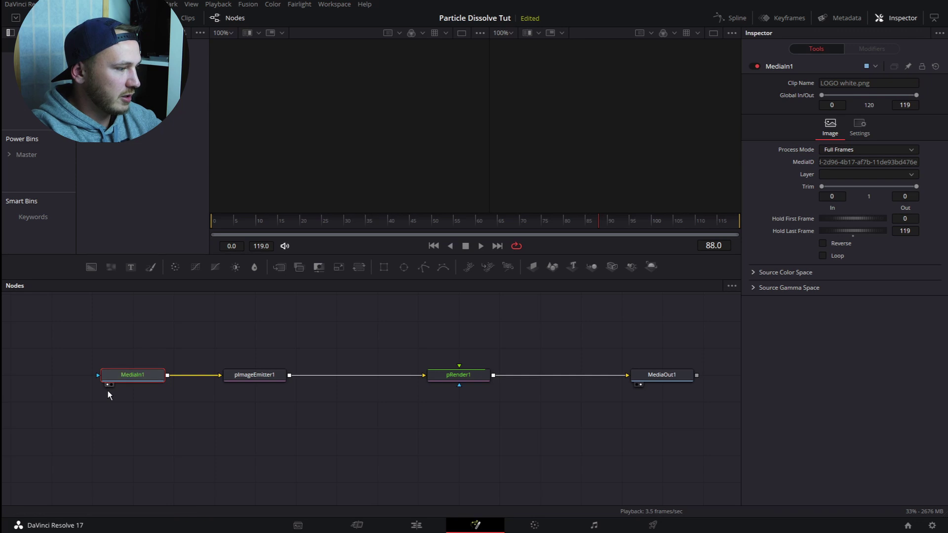
click(106, 385)
click(640, 385)
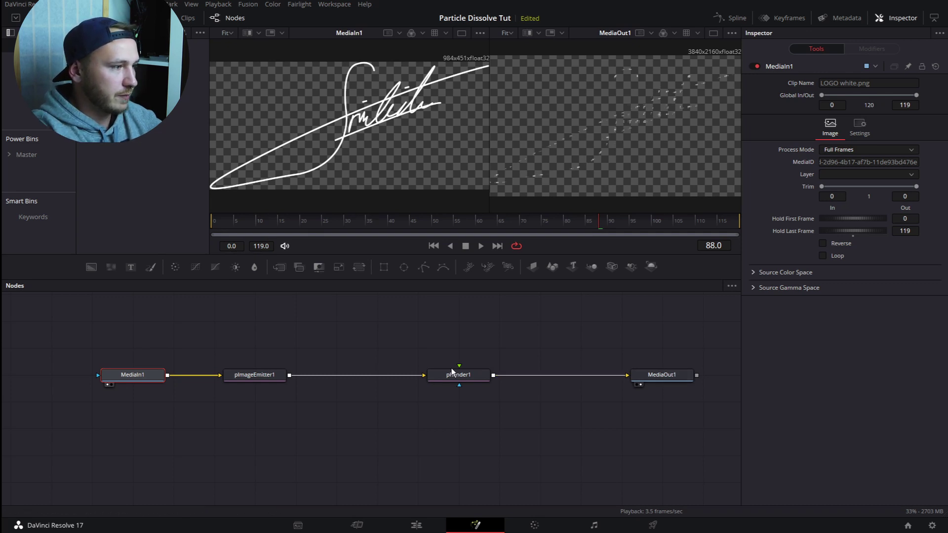
scroll(354, 334, up, 1)
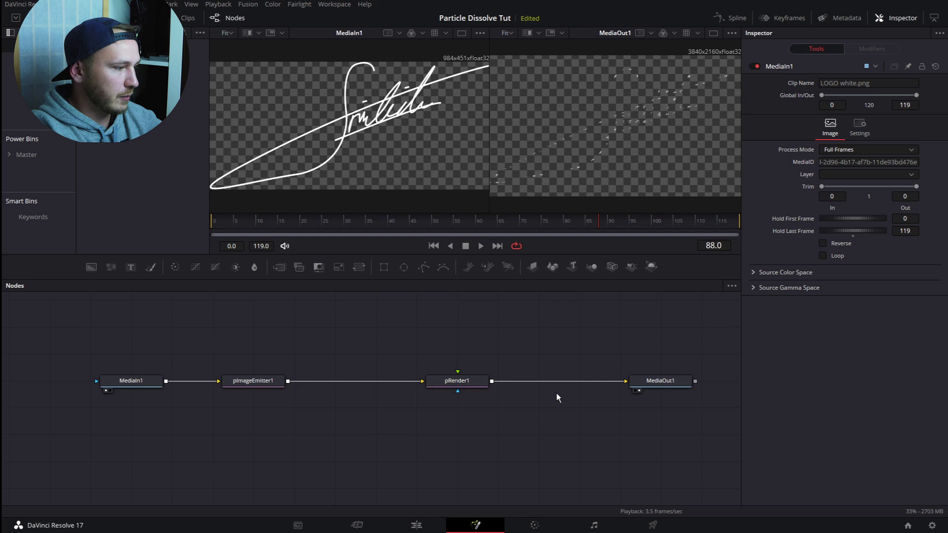
Step: Switch pImageEmitter1's particle style to Blob
click(251, 382)
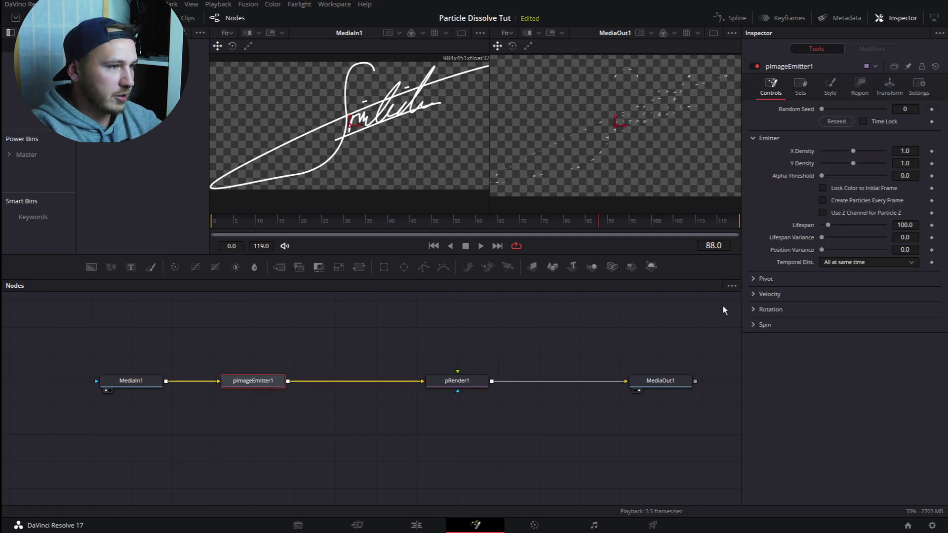
click(831, 85)
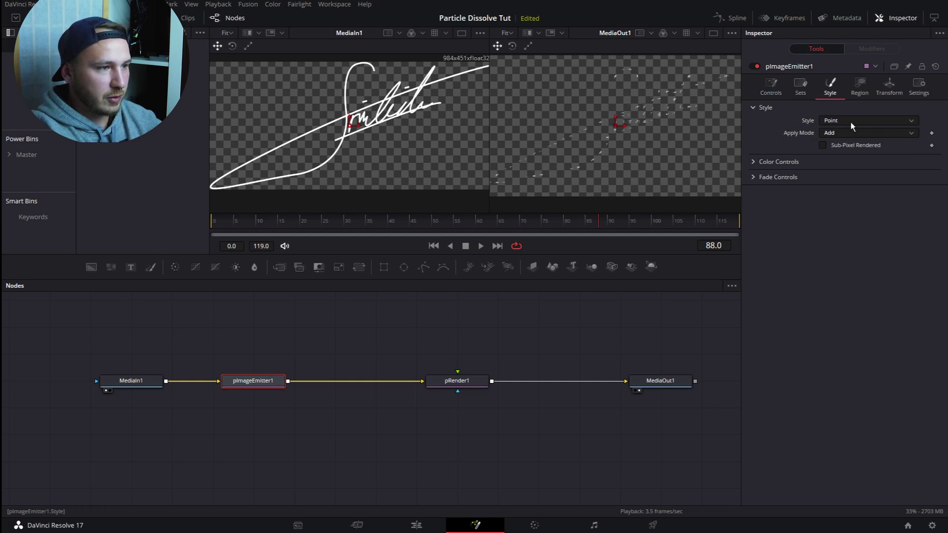
click(910, 123)
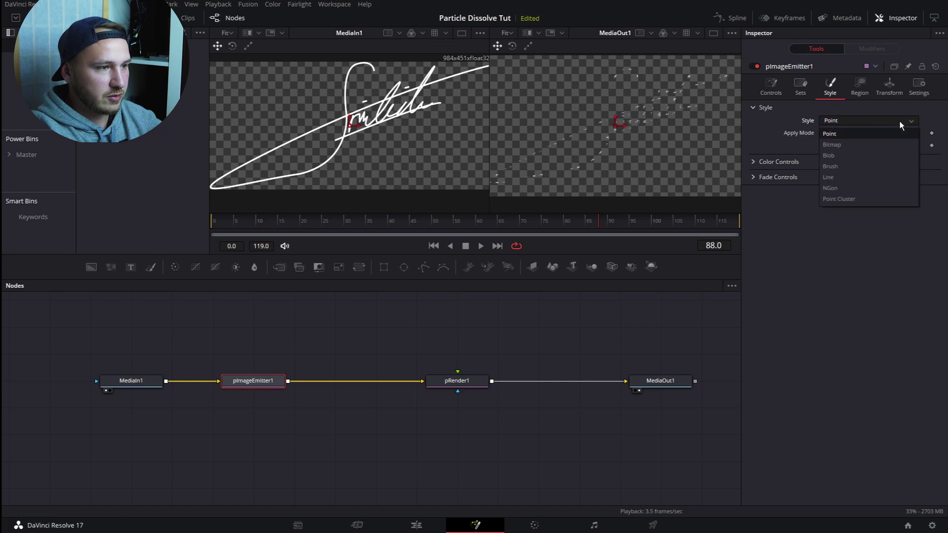
click(829, 156)
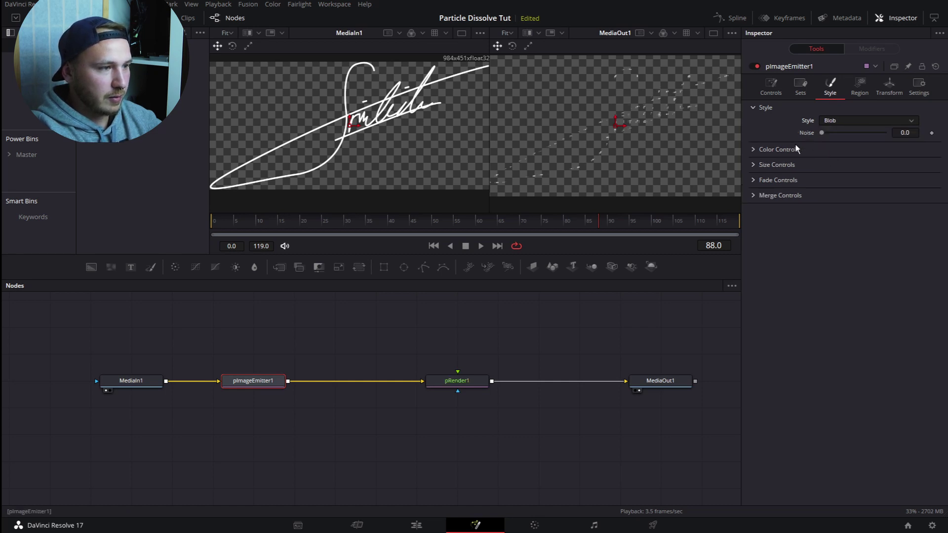
Step: At frame 0, set particle Size 0.5 and Size Variance 0.0551, then shift the emitter node right
click(753, 165)
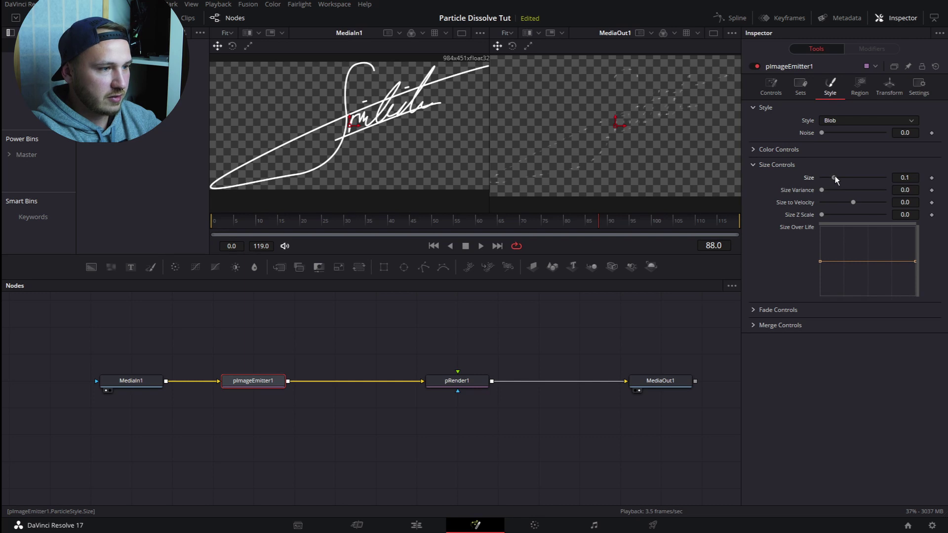
key(Home)
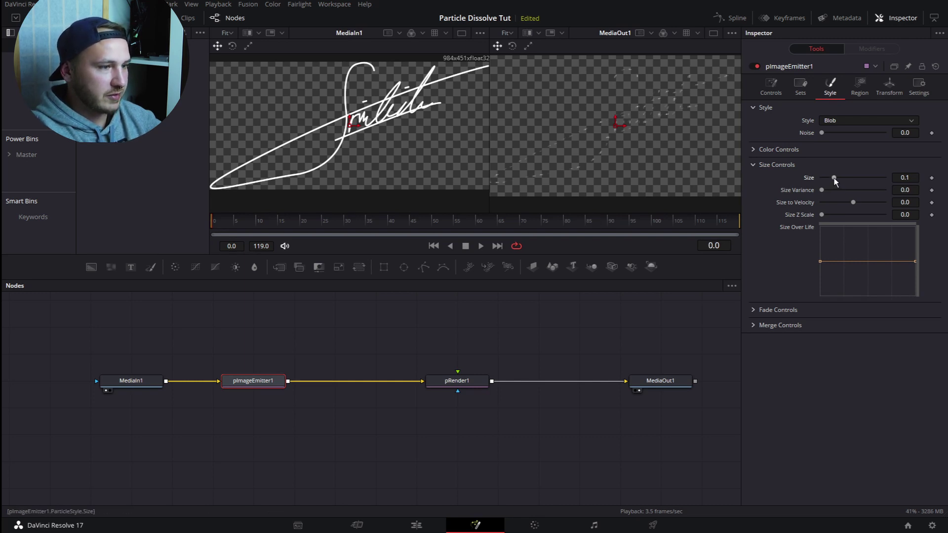
drag(834, 179, 890, 181)
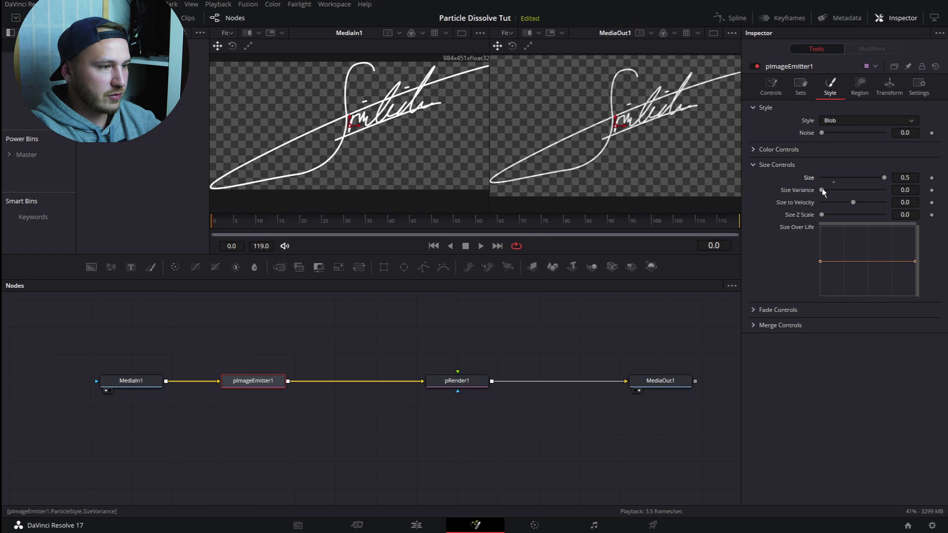
drag(822, 190, 830, 193)
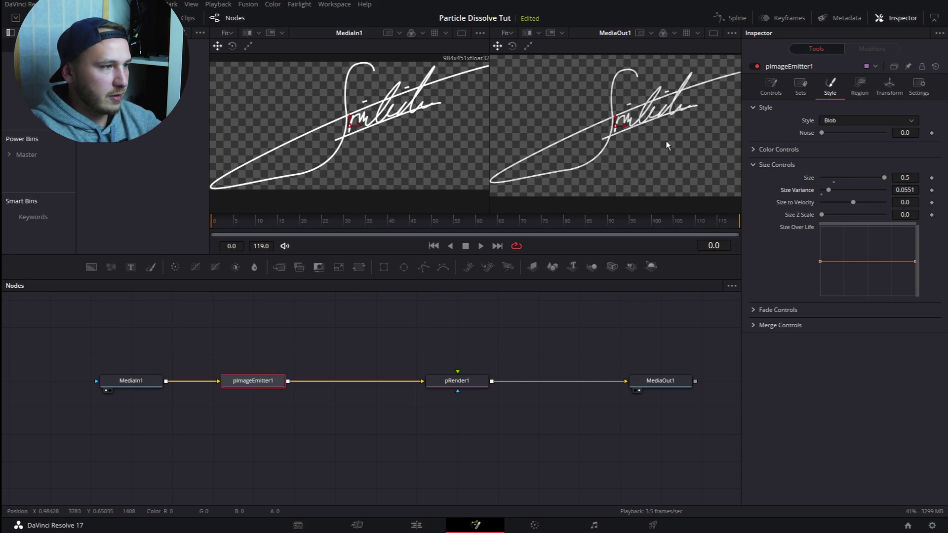
drag(264, 382, 304, 383)
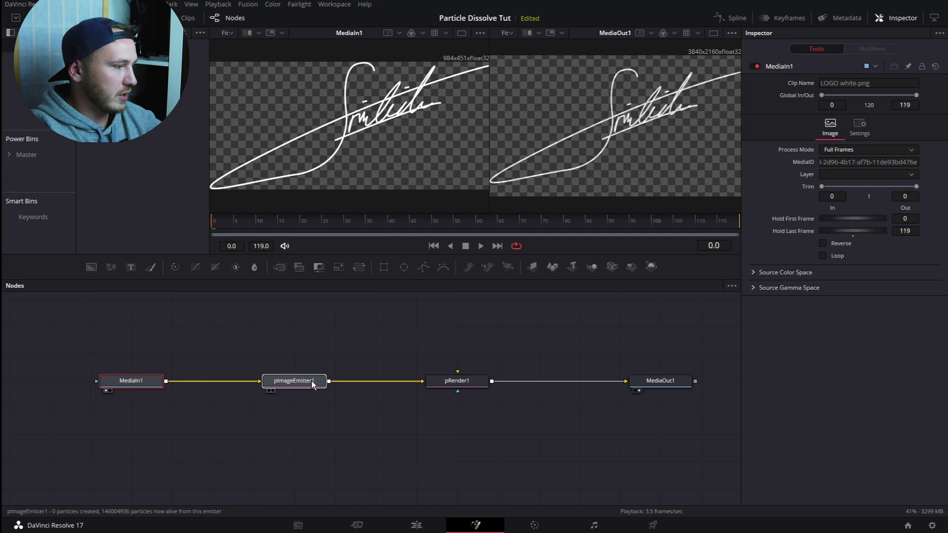
Step: Insert Transform1 after MediaIn1 and shrink the logo to Size about 0.56
drag(262, 378, 343, 378)
click(136, 386)
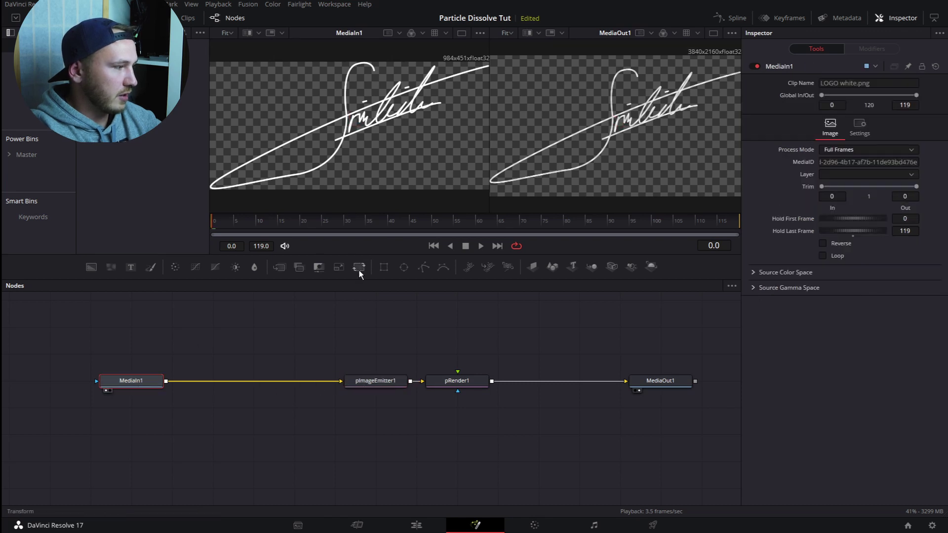
click(359, 269)
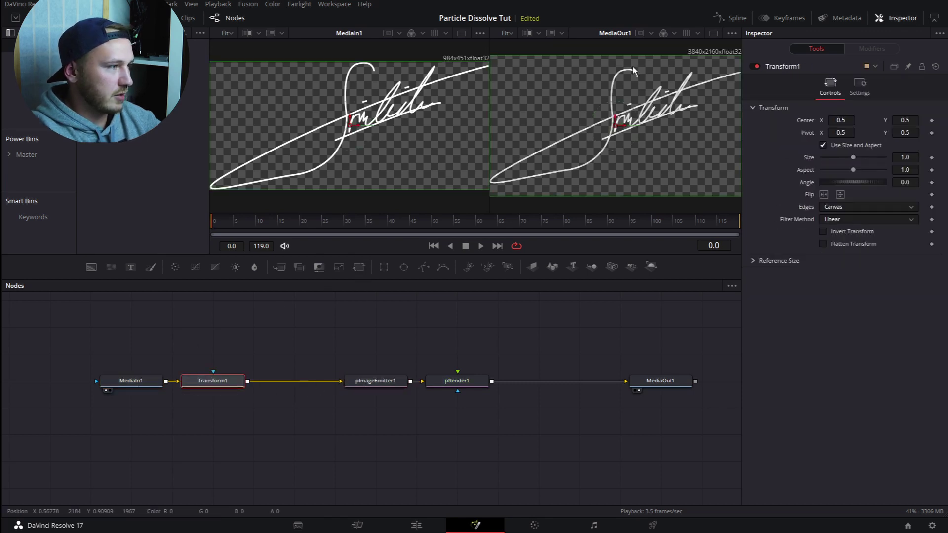
drag(487, 61, 457, 77)
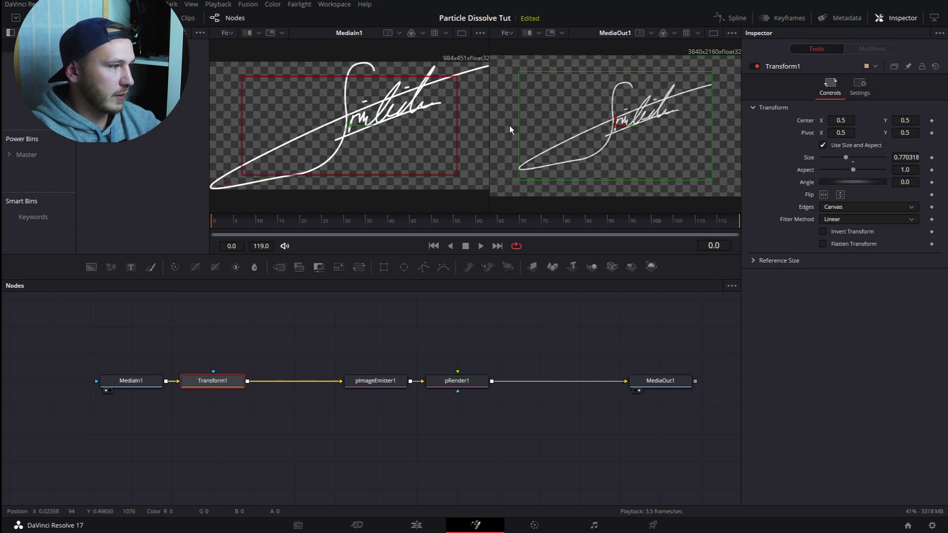
drag(457, 77, 423, 101)
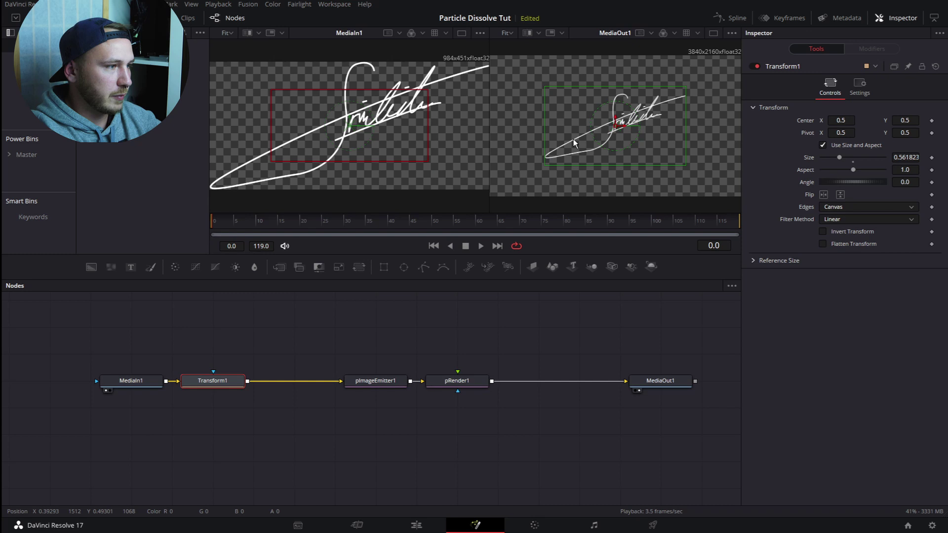
click(375, 383)
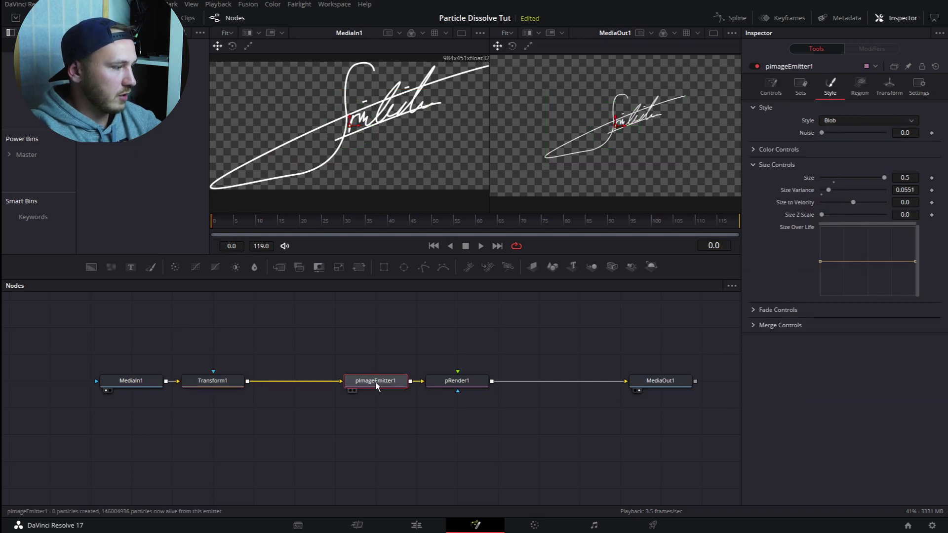
Step: Move pImageEmitter1 beside Transform1 and set its particle Lifespan to 119
drag(391, 383, 310, 385)
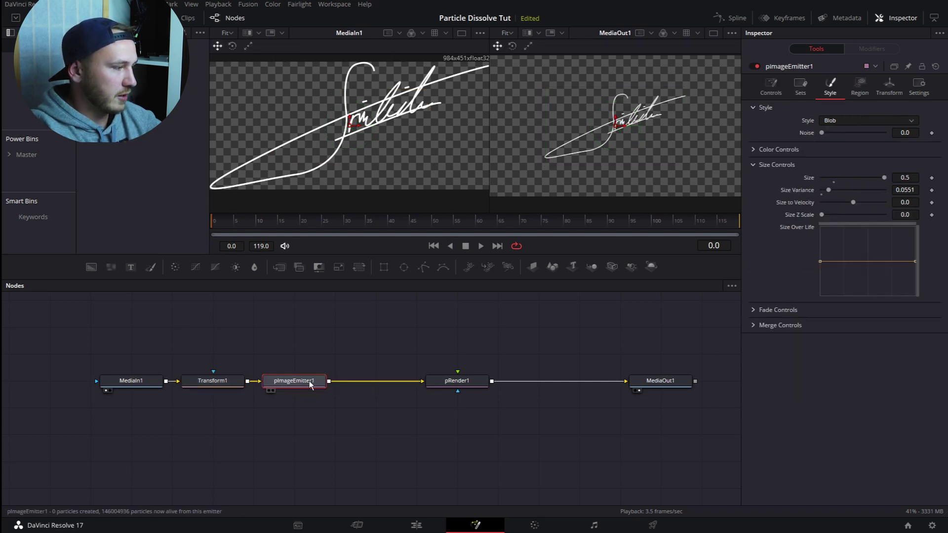
click(773, 87)
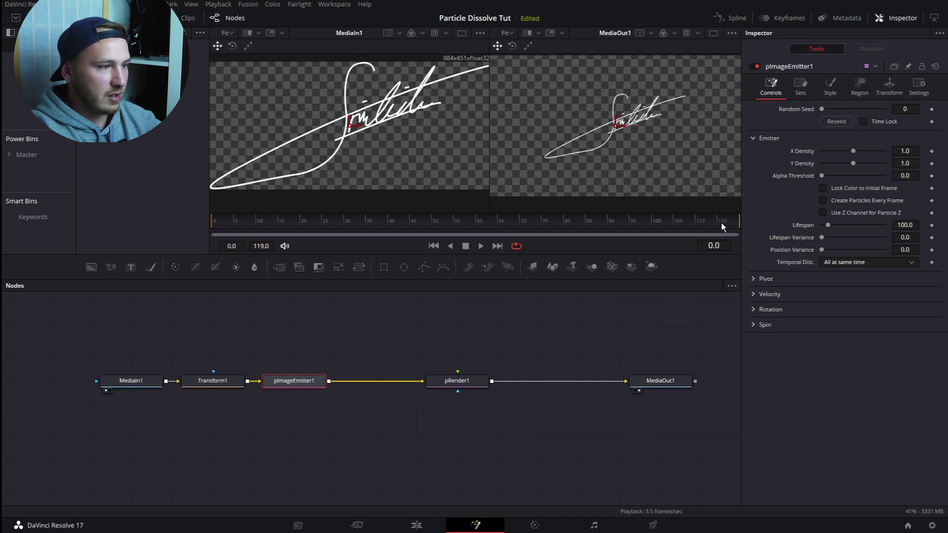
click(905, 225)
text(119)
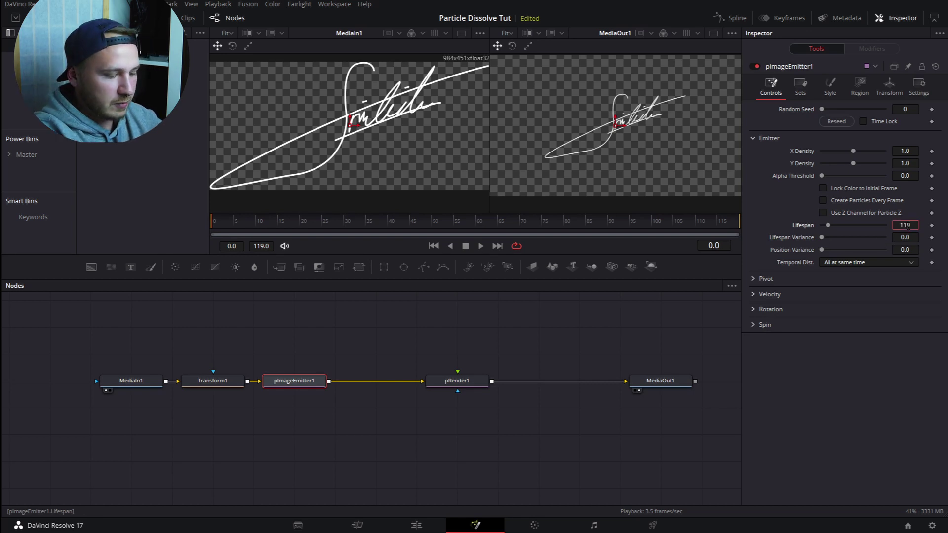
key(Return)
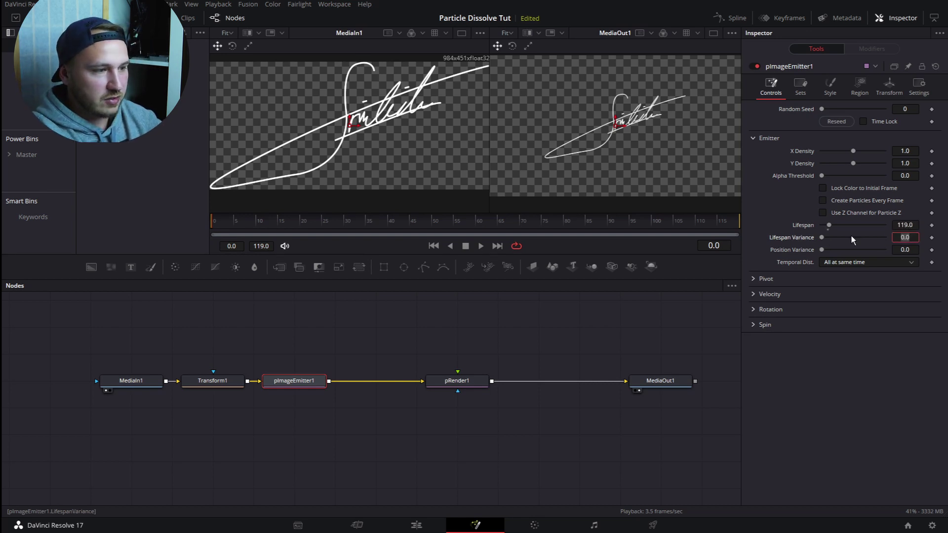
Step: Give the particles Velocity 0.102 and Velocity Variance 0.071
click(754, 294)
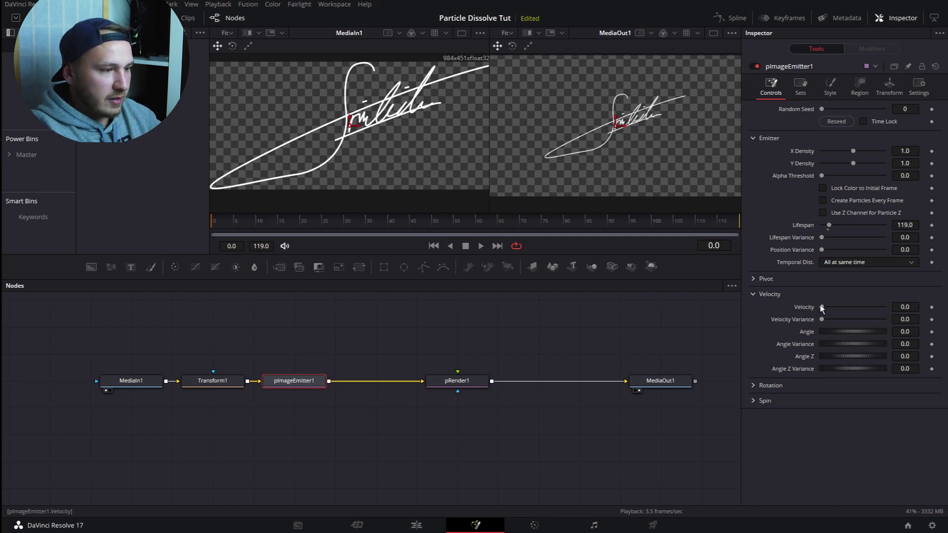
drag(822, 307, 830, 307)
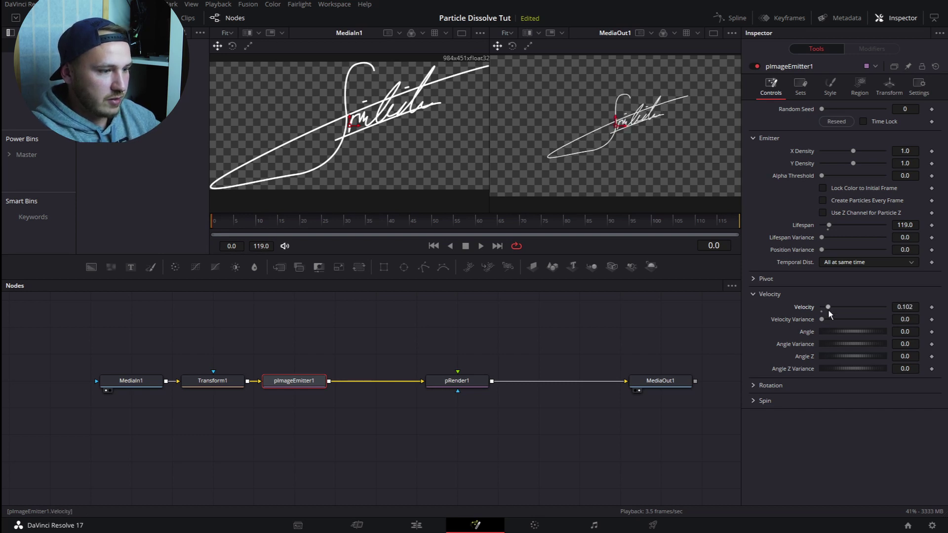
mouse_move(822, 319)
mouse_down()
mouse_move(884, 324)
mouse_move(825, 319)
mouse_up()
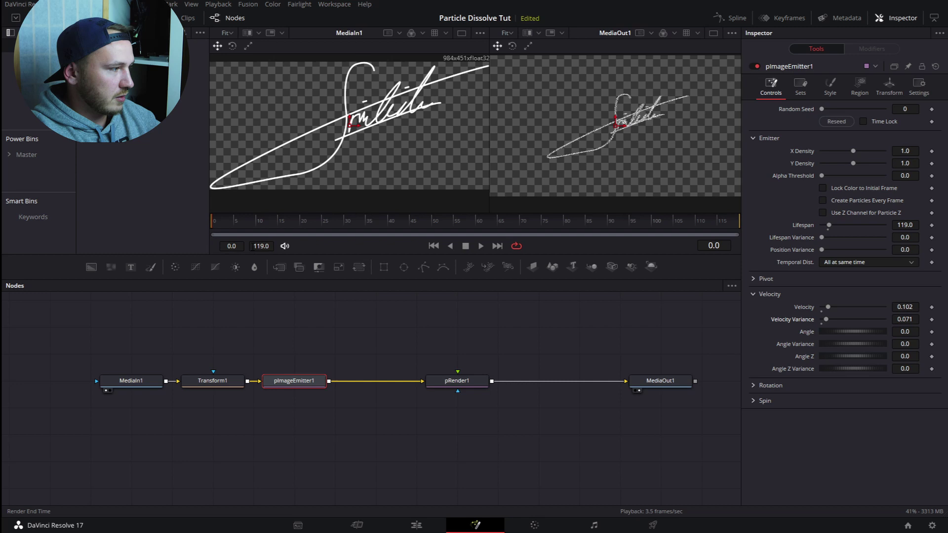
Step: Set the particle Angle to 33.9 and Angle Z to -90
click(257, 220)
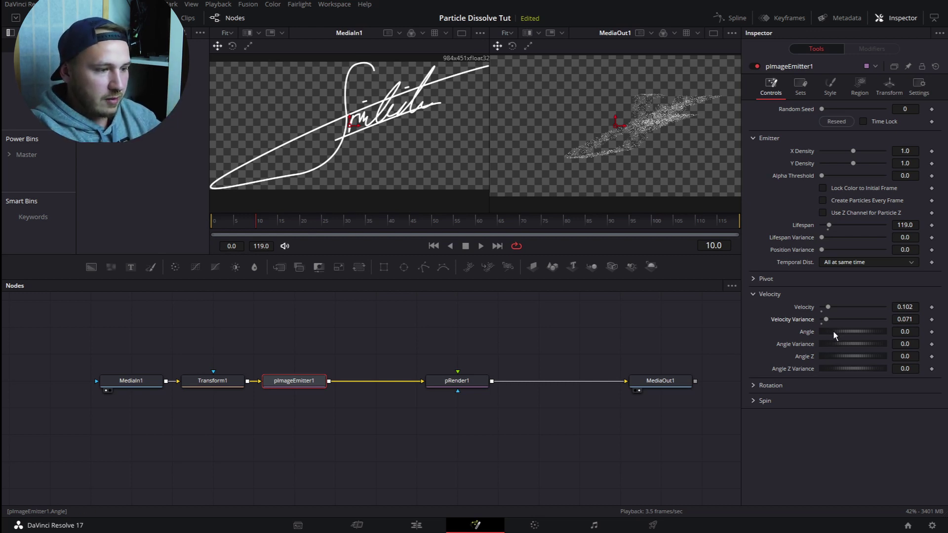
drag(834, 332, 840, 332)
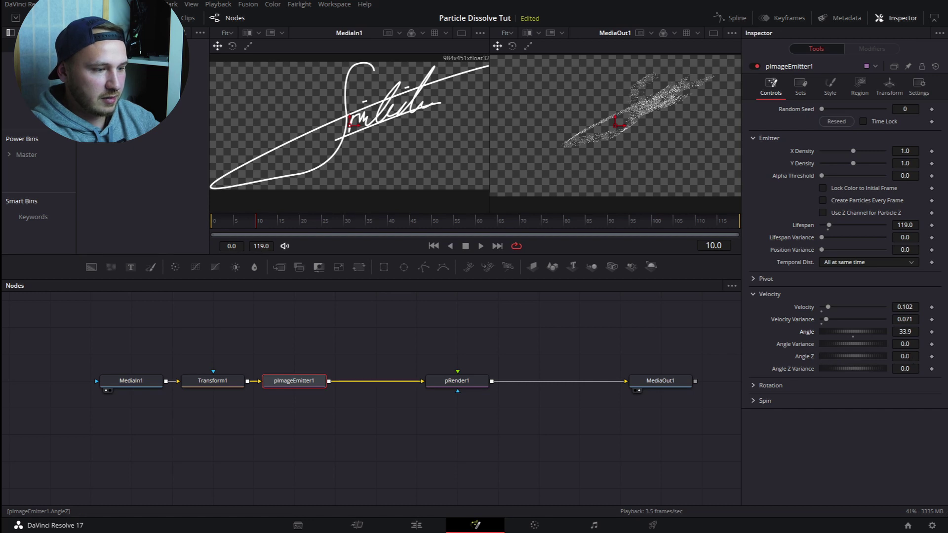
click(909, 356)
text(-90)
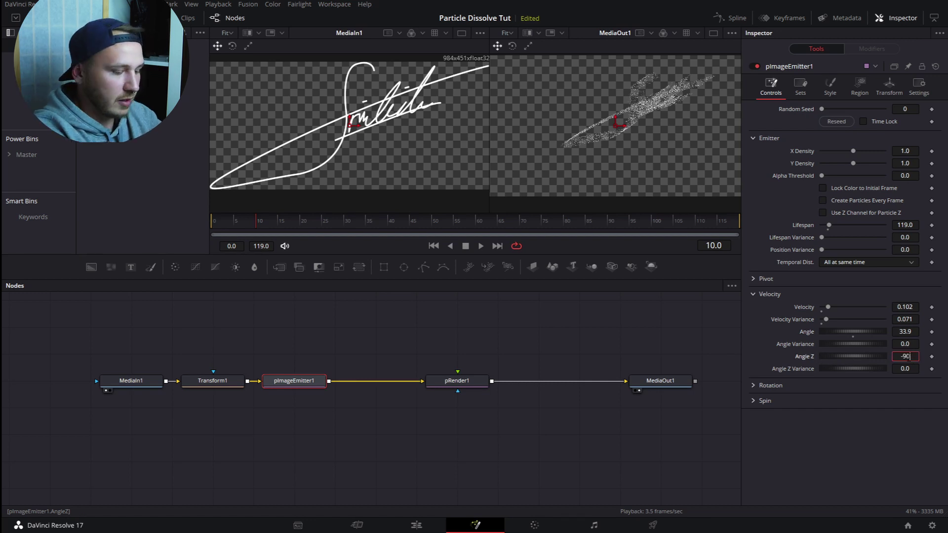
key(Tab)
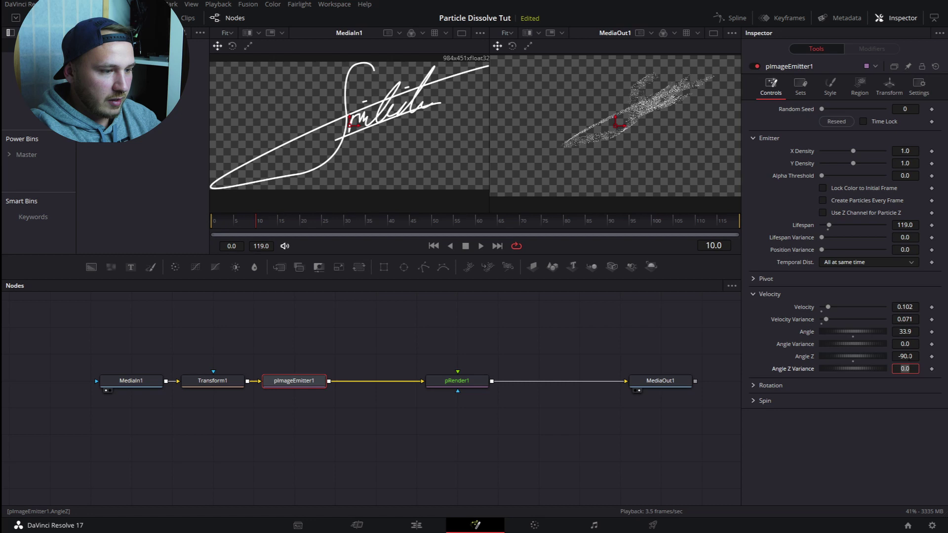
click(751, 339)
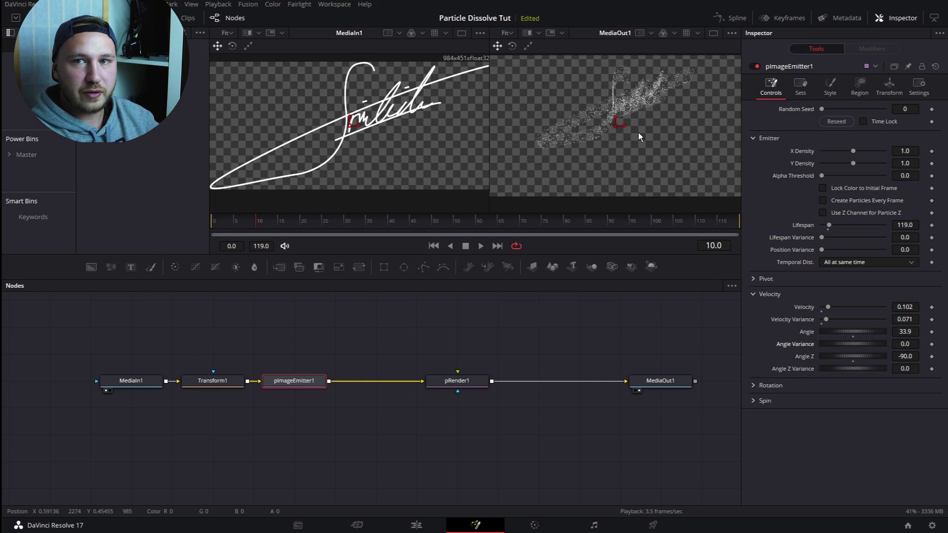
Step: Play the dissolve from frame 0 and move pRender1 farther right in the node graph
click(214, 221)
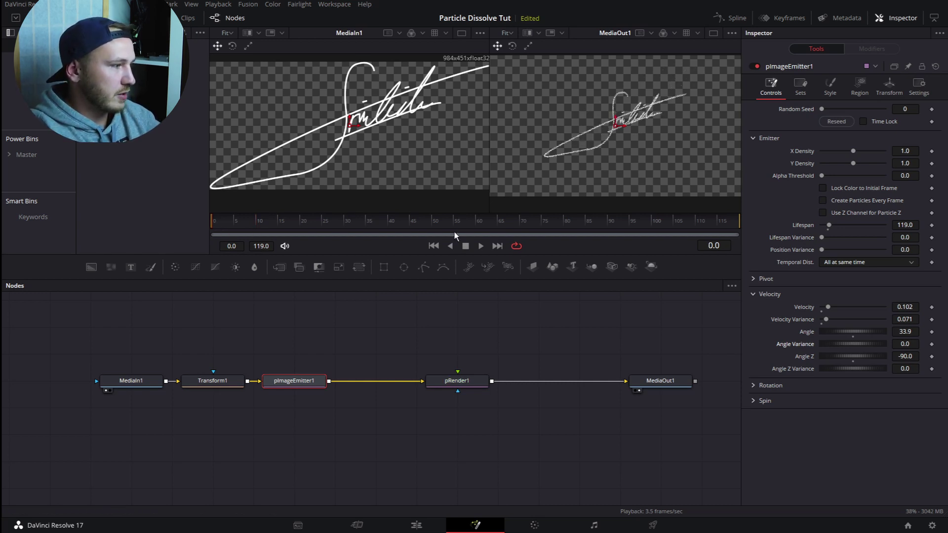
click(481, 247)
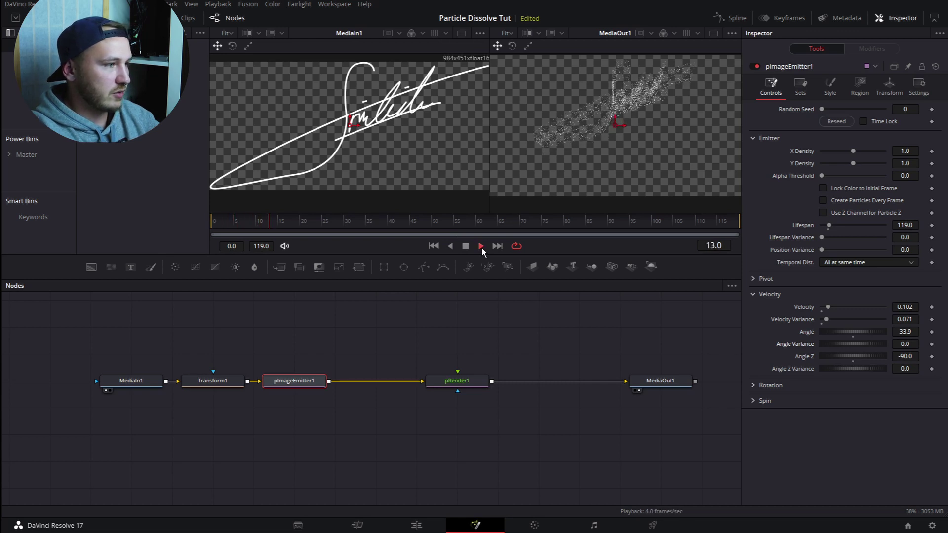
click(482, 247)
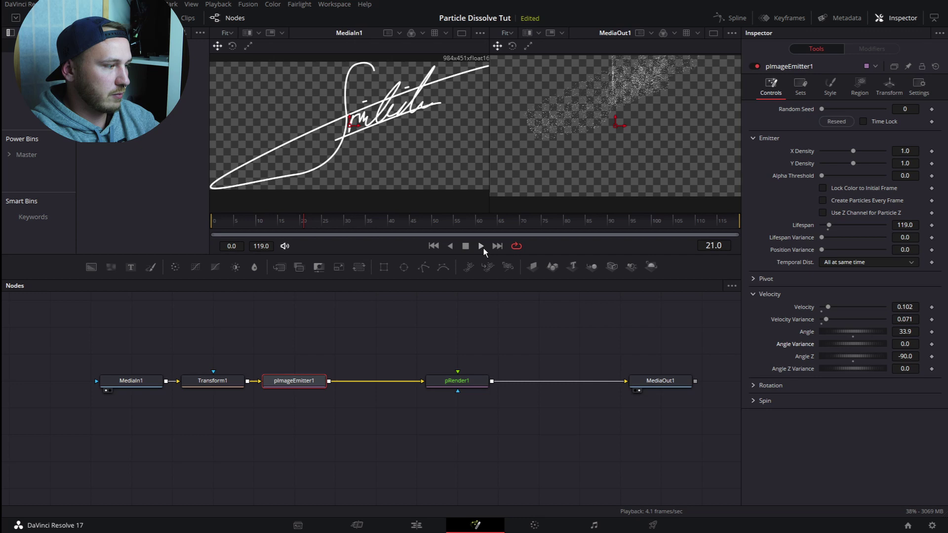
click(214, 220)
drag(473, 383, 555, 386)
Step: Insert a pTurbulence node between pImageEmitter1 and pRender1
click(422, 319)
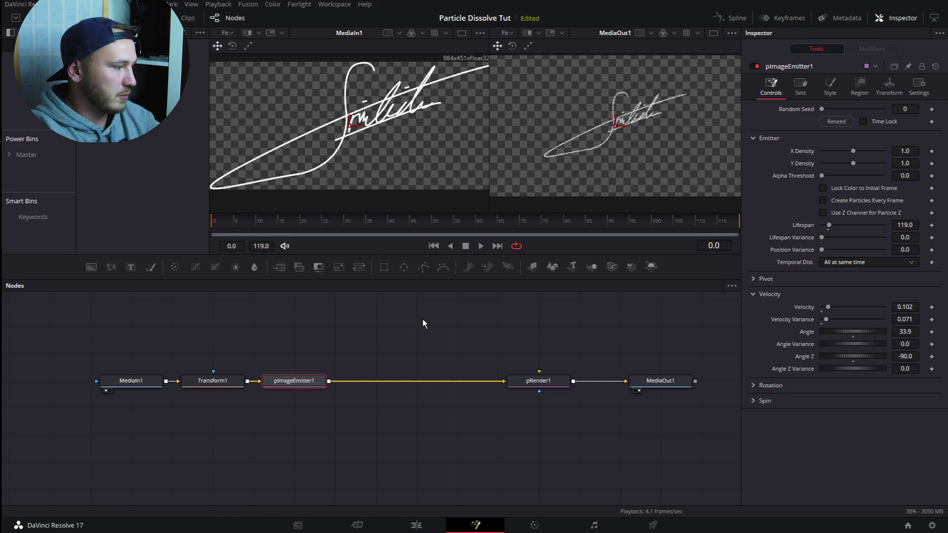
key(shift+space)
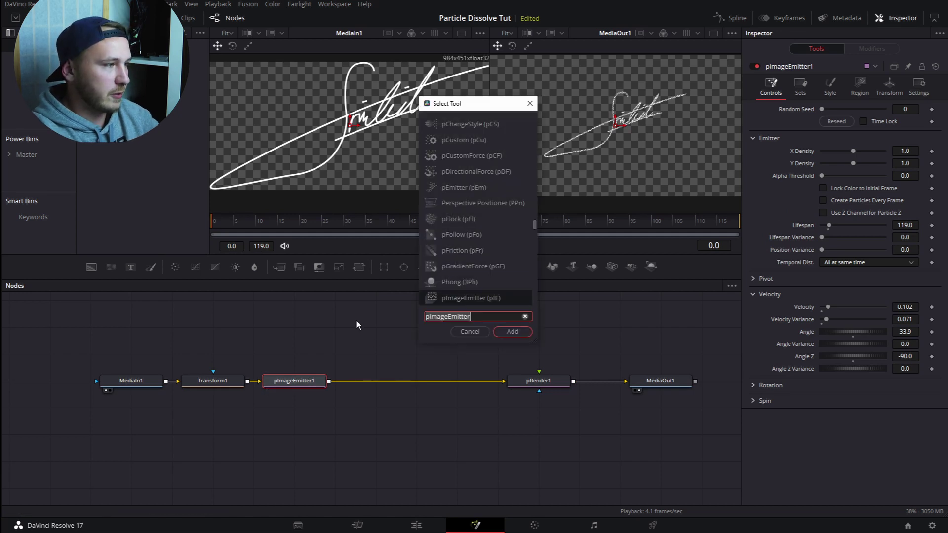
click(525, 317)
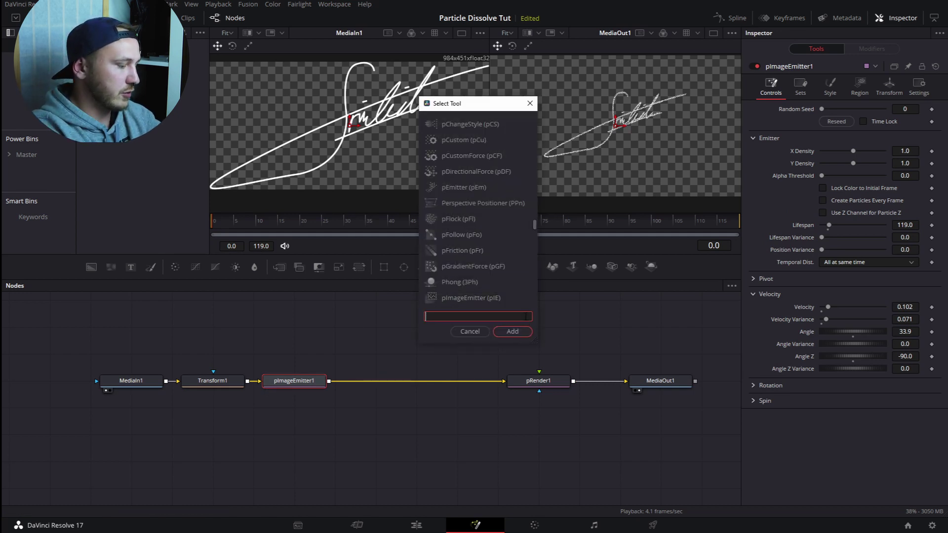
text(tur)
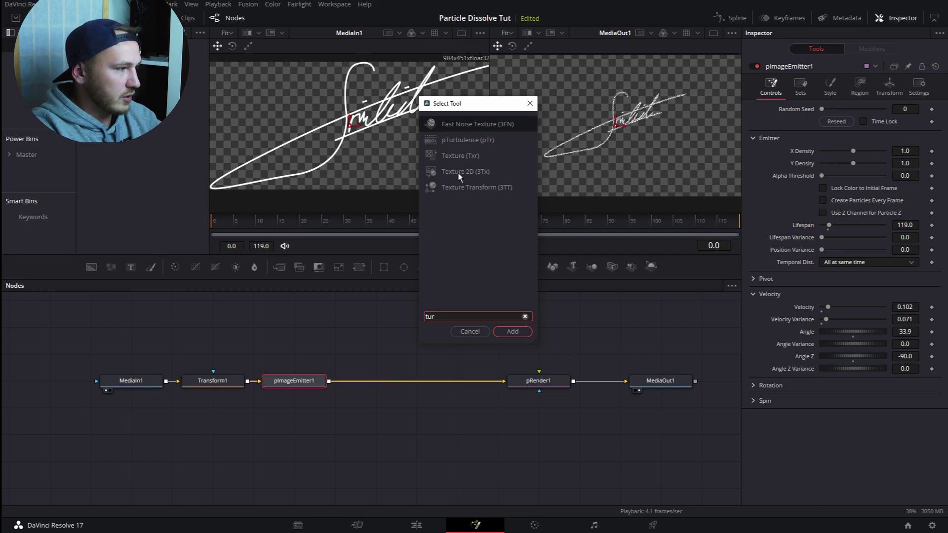
click(456, 139)
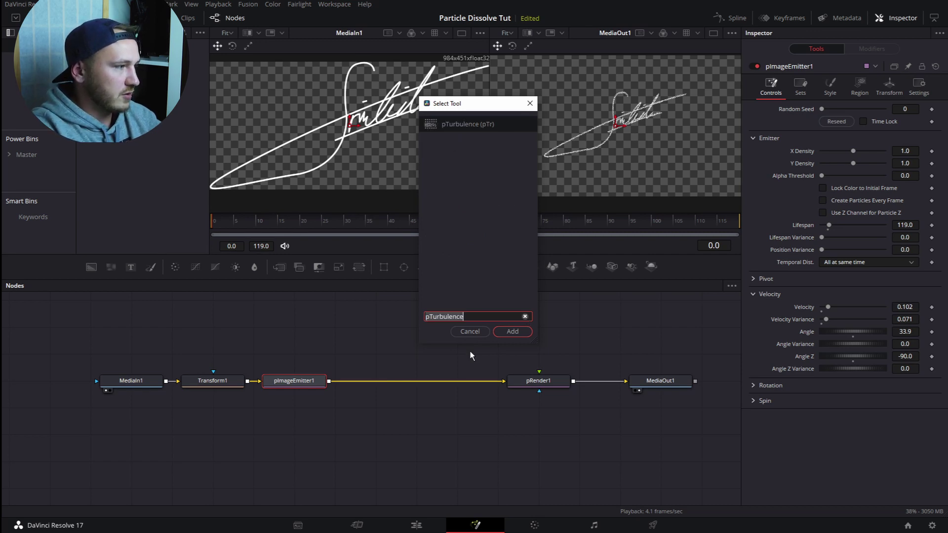
click(513, 331)
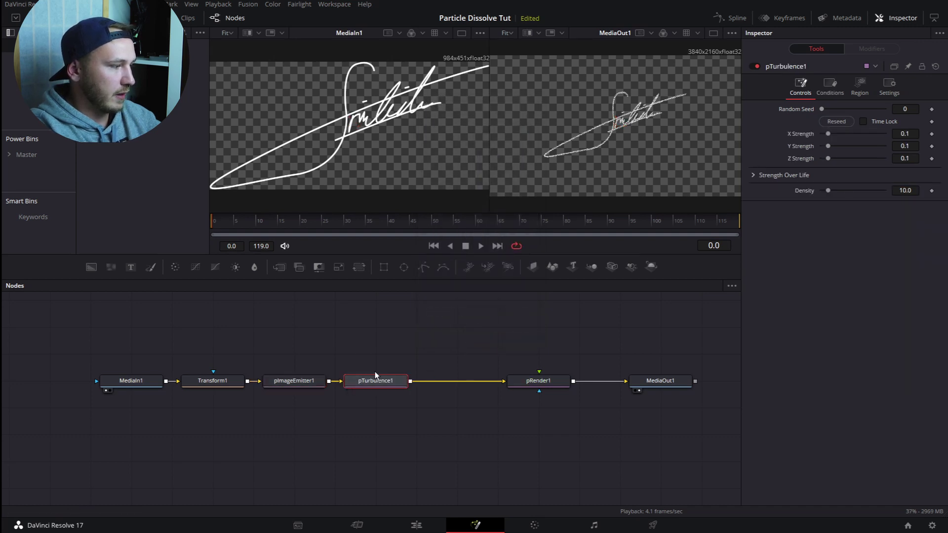
drag(377, 380, 417, 381)
Step: Set pTurbulence1's Random Seed to 346 and preview frame 15
click(419, 384)
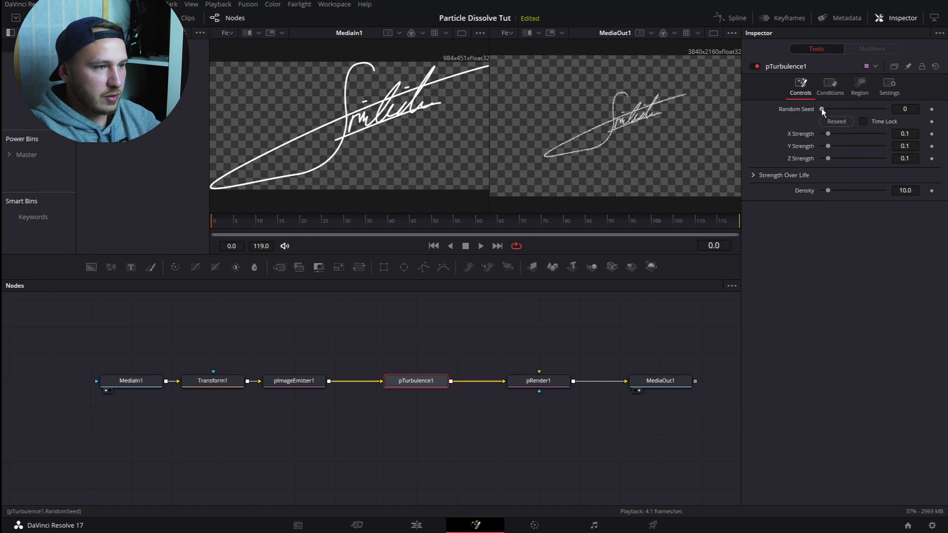
drag(823, 108, 843, 106)
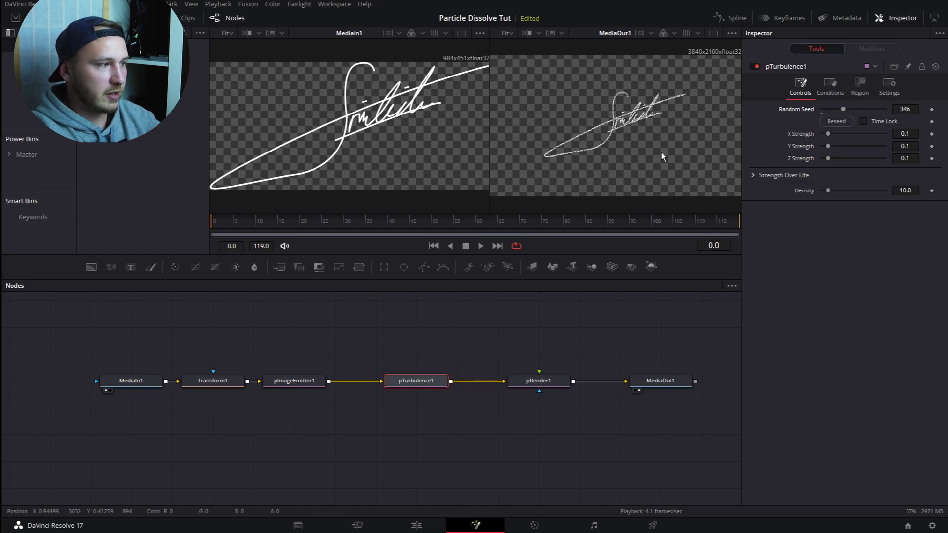
click(279, 220)
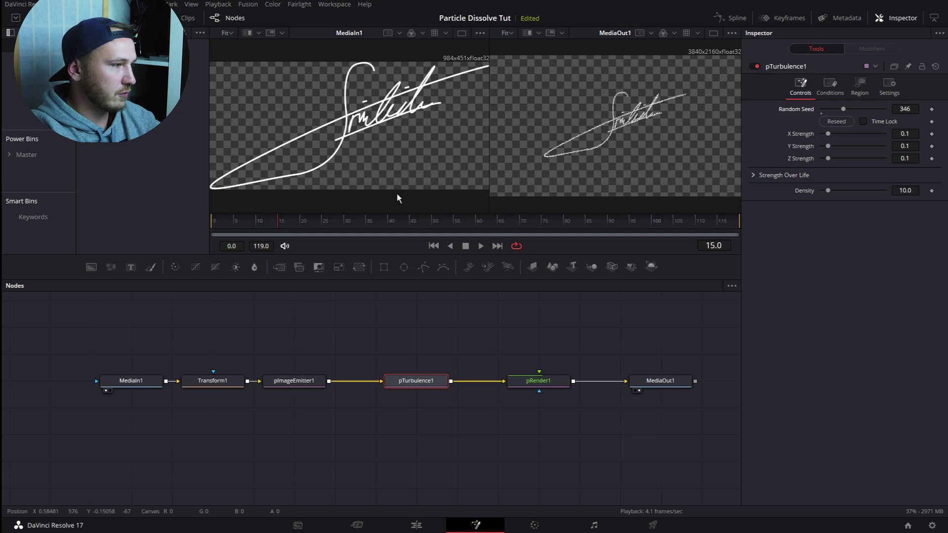
Step: Set pTurbulence1 X/Y/Z strength to 0.512/0.504/0.323, density 26.0 and random seed 409
click(255, 220)
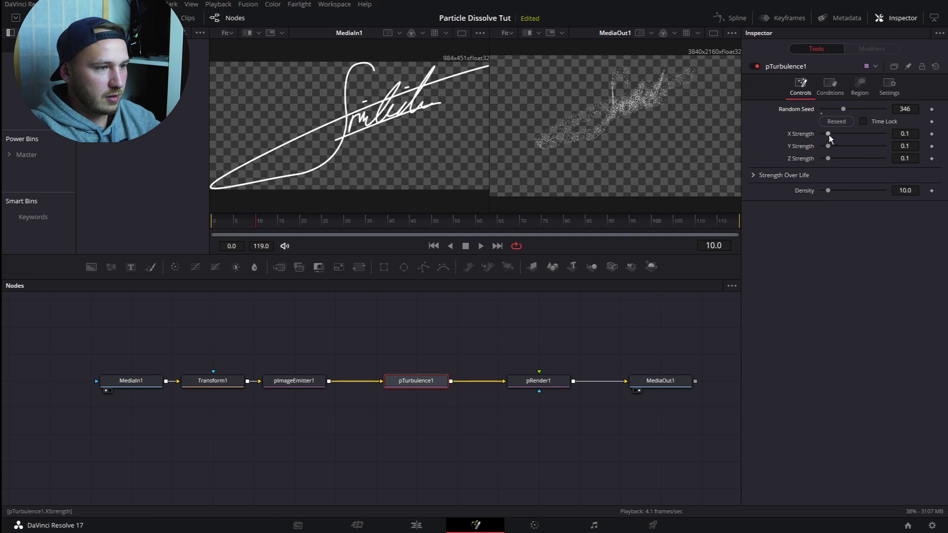
drag(828, 134, 843, 158)
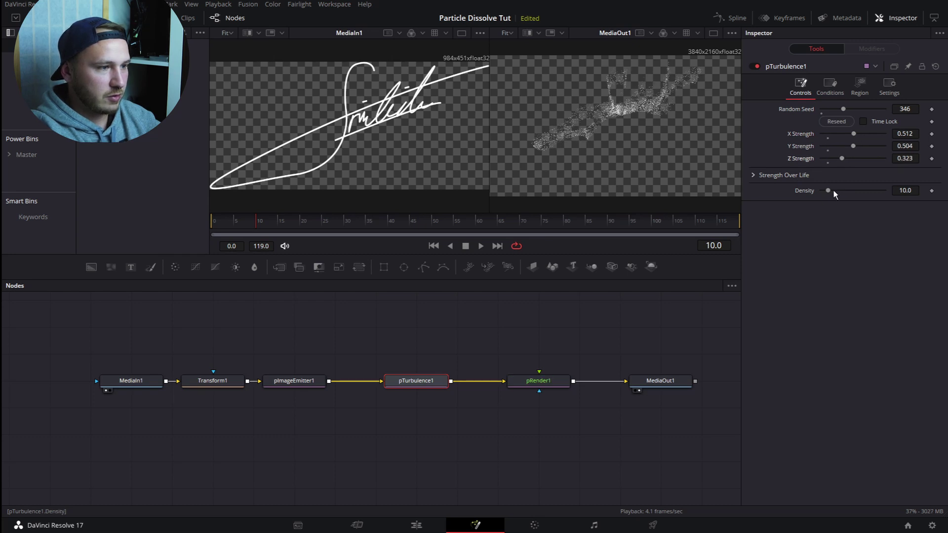
mouse_move(829, 191)
mouse_down()
mouse_move(849, 191)
mouse_move(840, 190)
mouse_up()
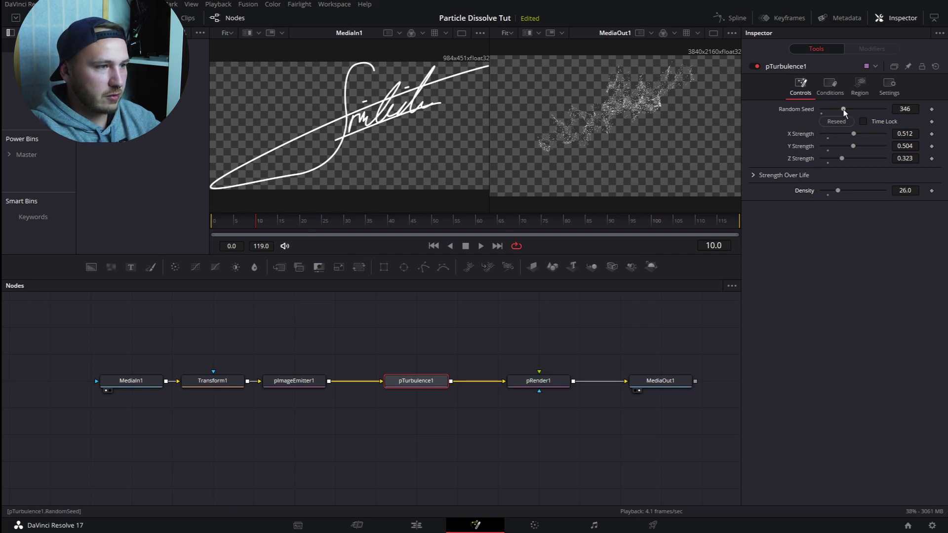
drag(843, 109, 826, 109)
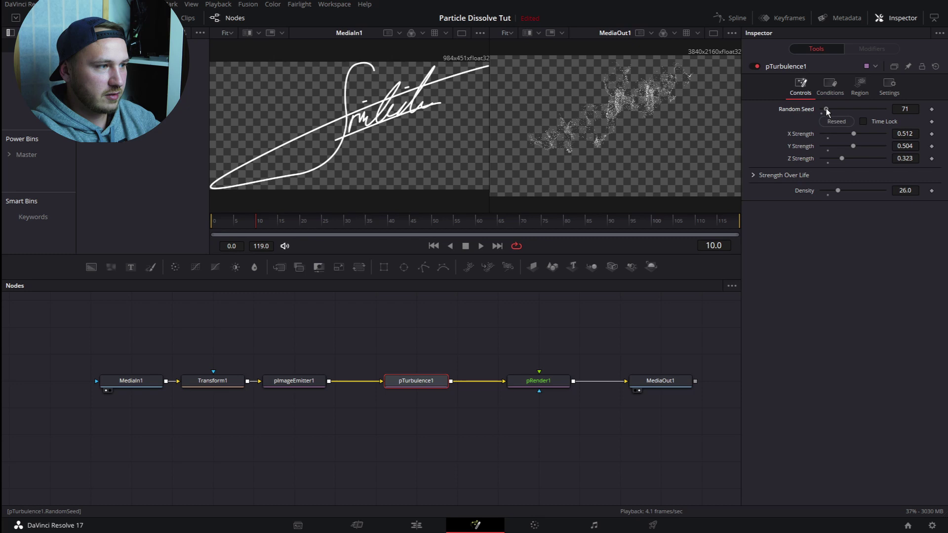
mouse_move(826, 109)
mouse_down()
mouse_move(864, 108)
mouse_move(845, 108)
mouse_up()
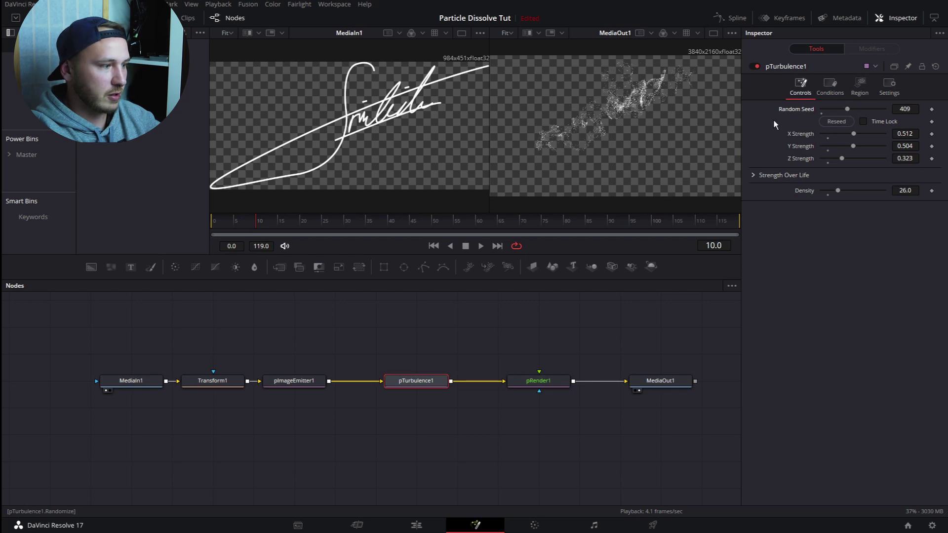
click(212, 222)
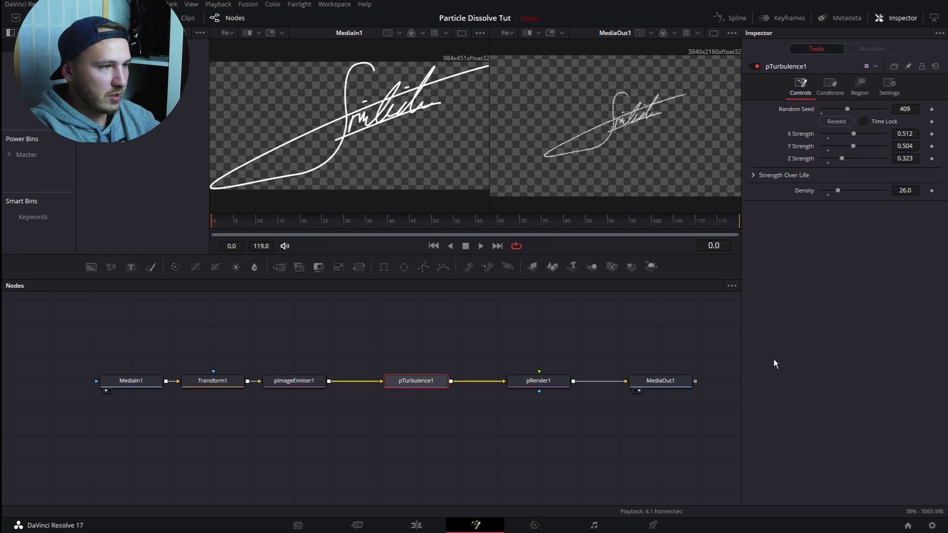
Step: Bend pImageEmitter1's Size Over Life curve down to about 0.46 early and up near 0.58 later
click(731, 18)
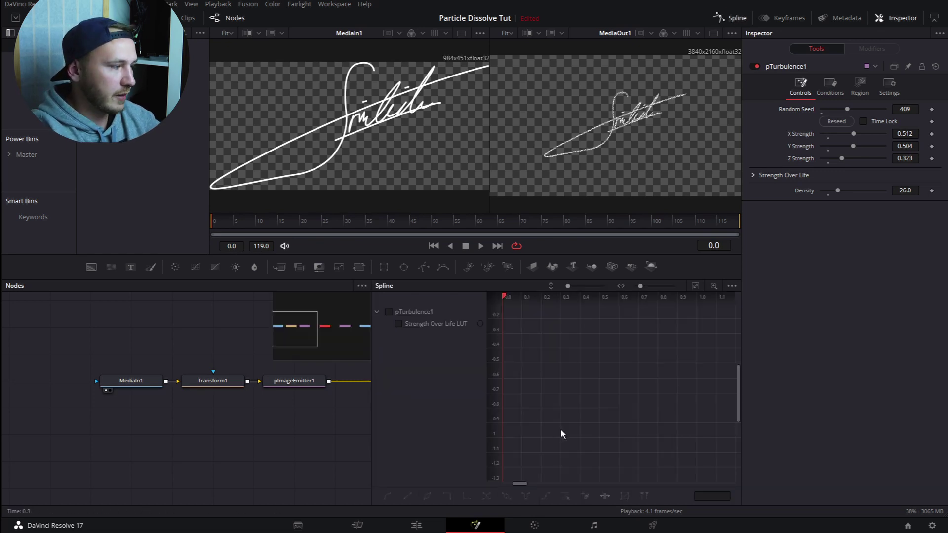
click(295, 380)
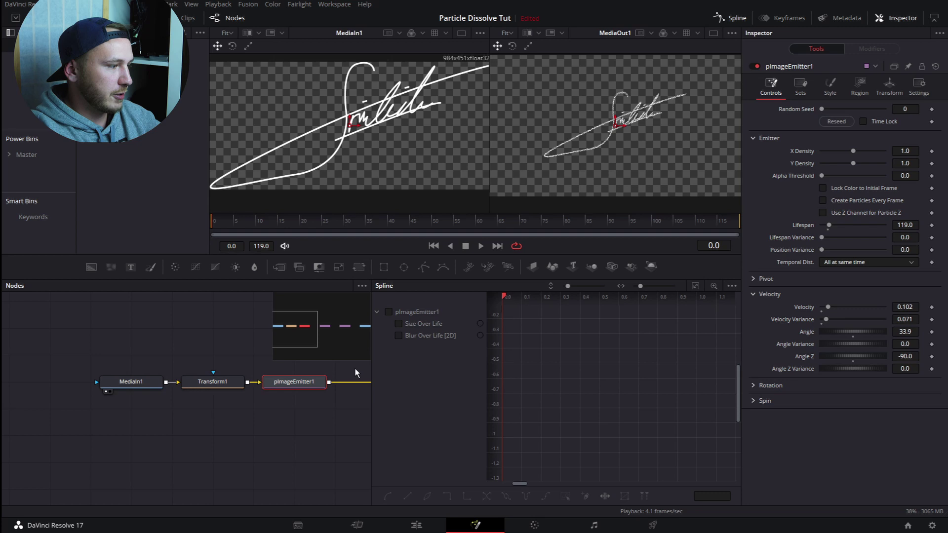
click(390, 311)
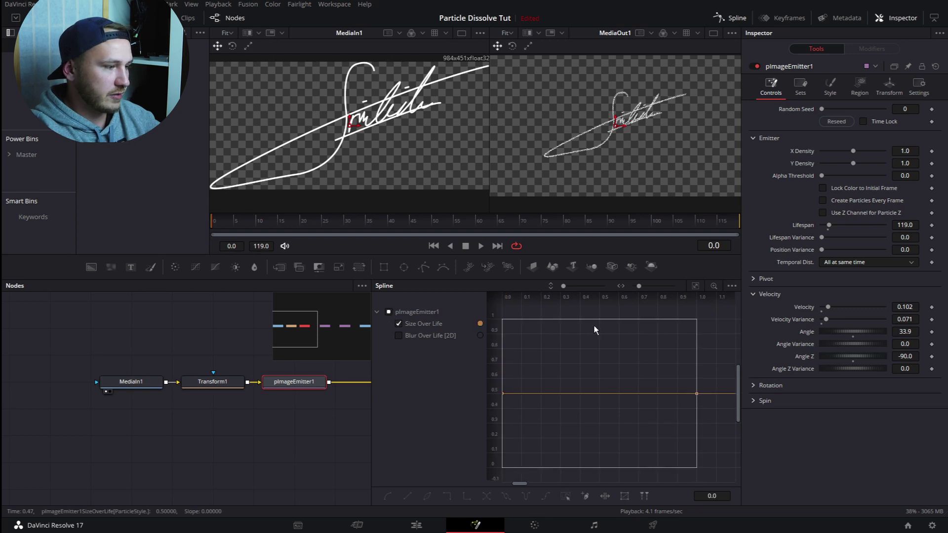
click(695, 287)
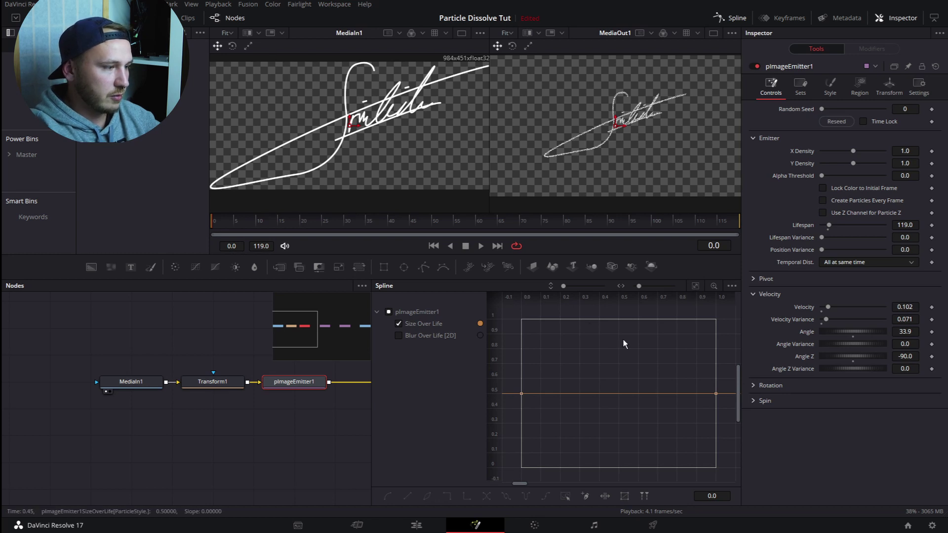
drag(514, 357, 725, 427)
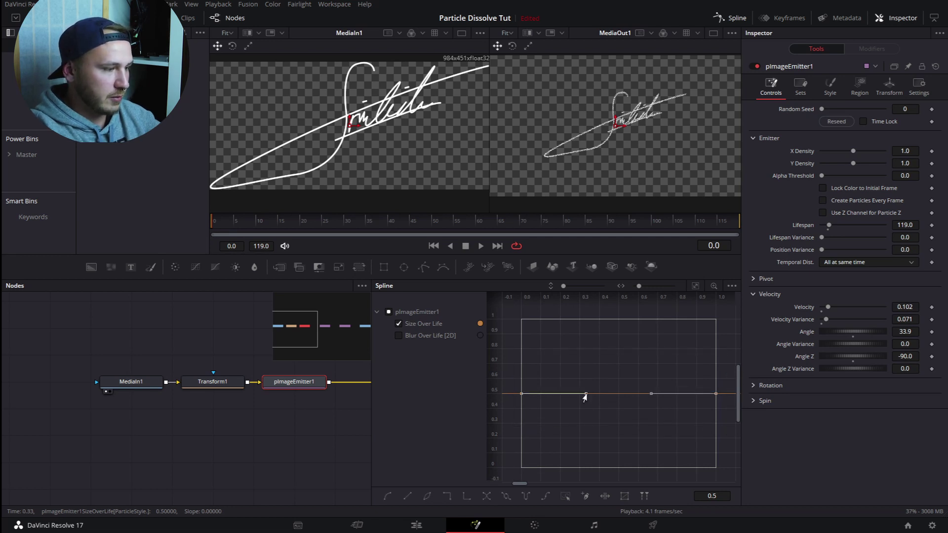
drag(579, 394, 582, 407)
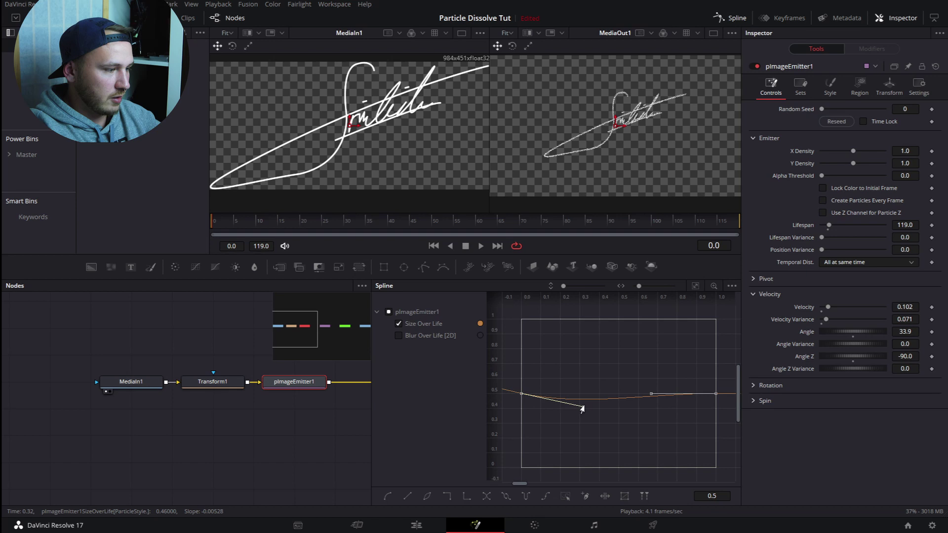
drag(651, 394, 659, 383)
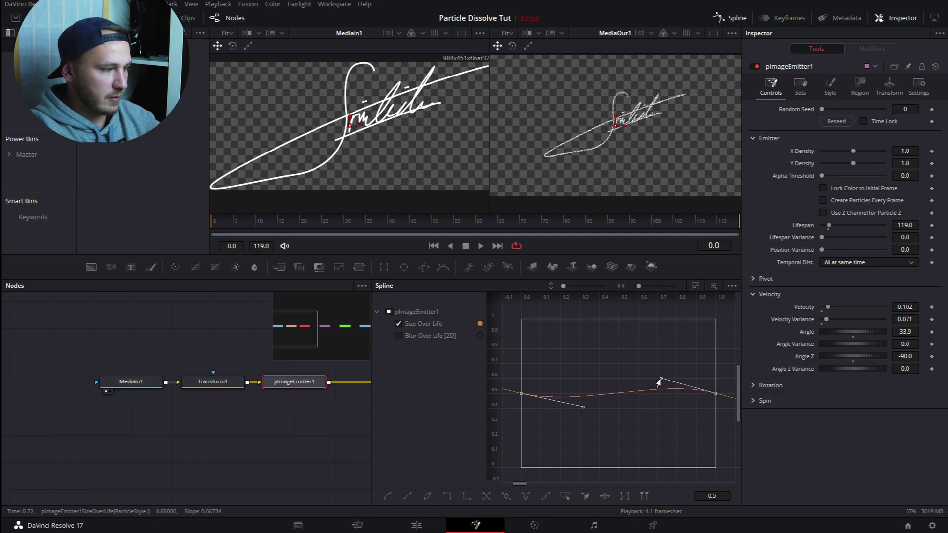
Step: Make the Blur Over Life [2D] curve dip to 0.42 near 0.33 and rise to 0.54 near 0.67
click(398, 335)
drag(510, 376, 724, 418)
click(584, 393)
click(580, 394)
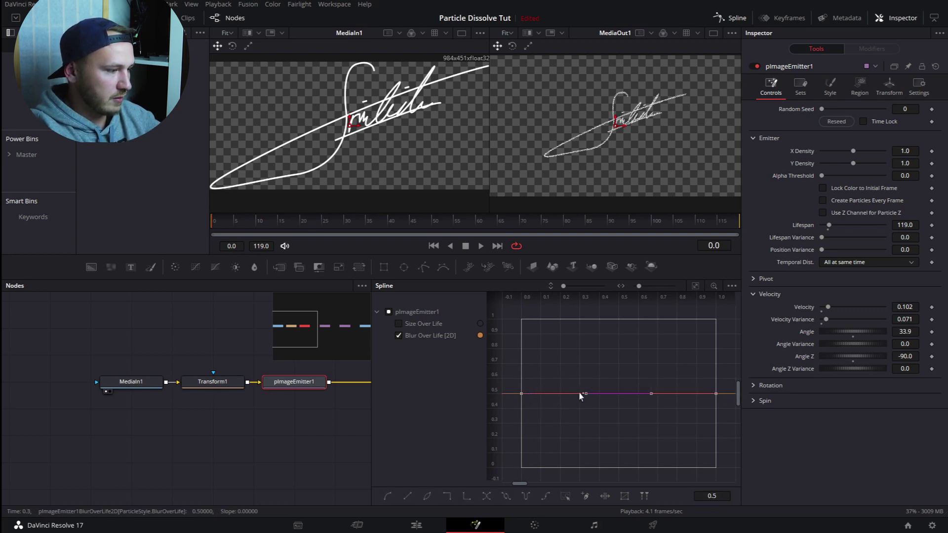
drag(580, 394, 581, 410)
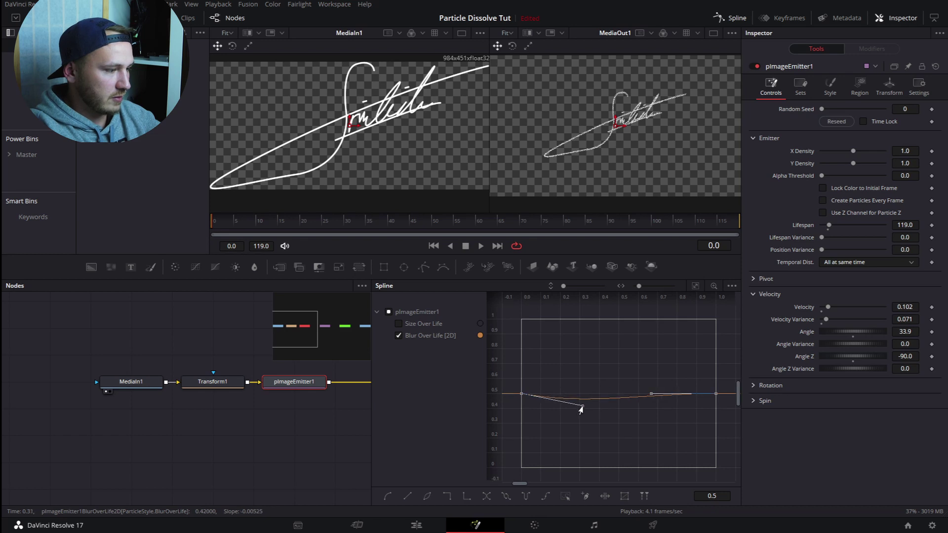
drag(651, 394, 654, 382)
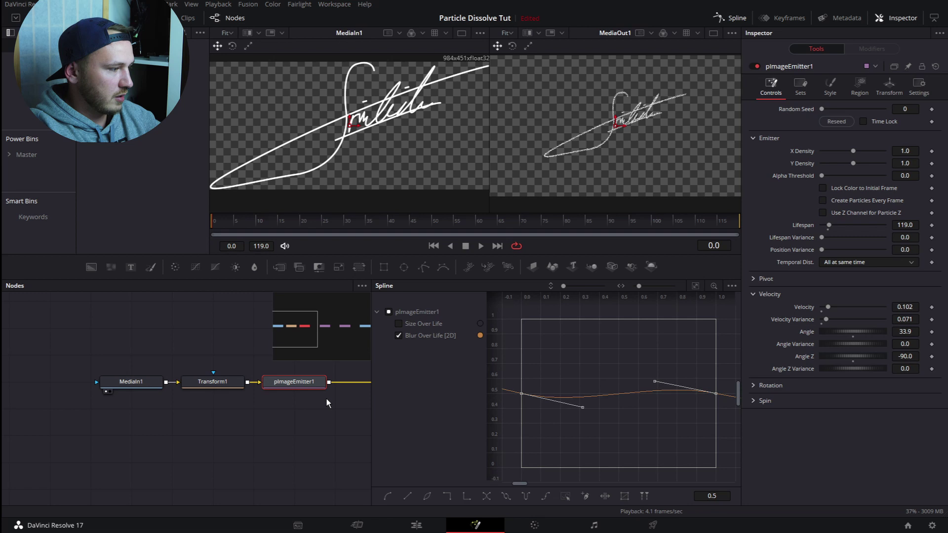
Step: Pan the node graph to bring pTurbulence1 and pRender1 into view
key(ctrl+v)
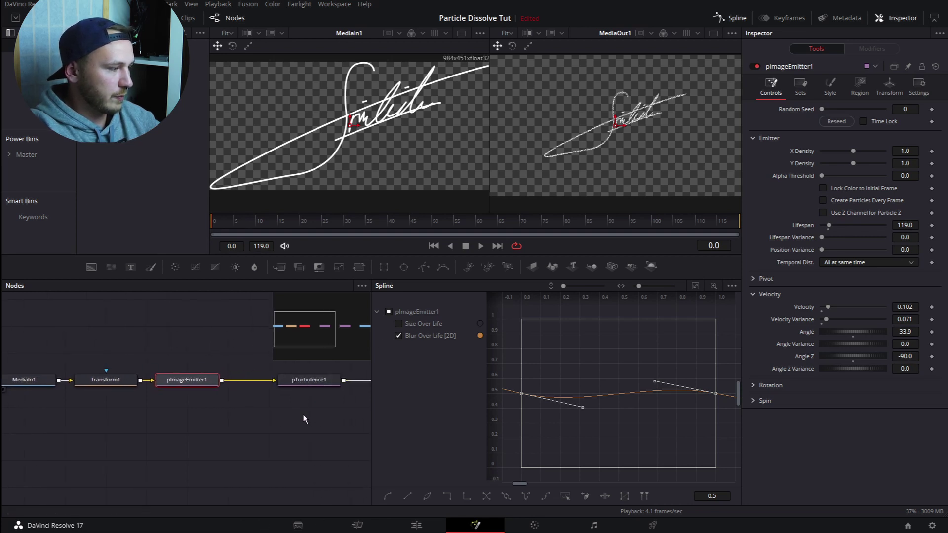
scroll(140, 424, down, 3)
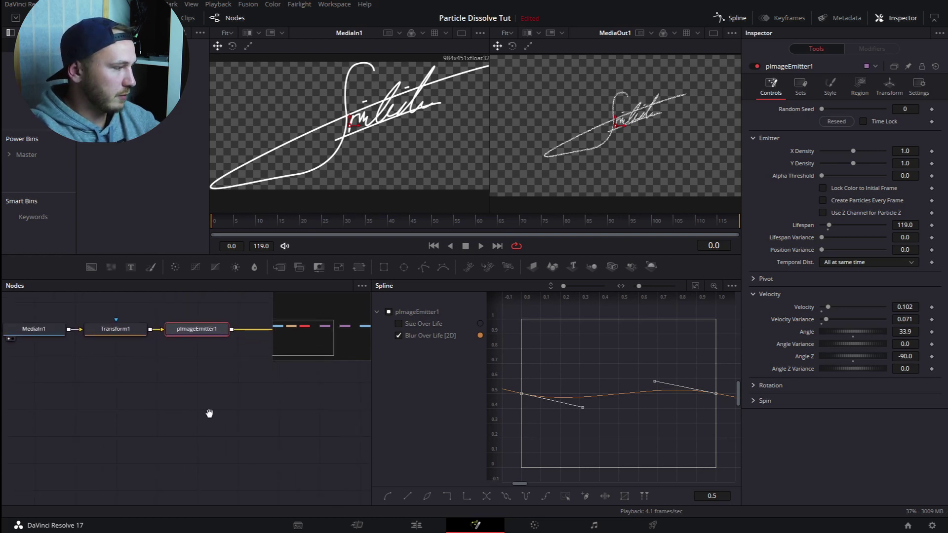
drag(207, 413, 237, 452)
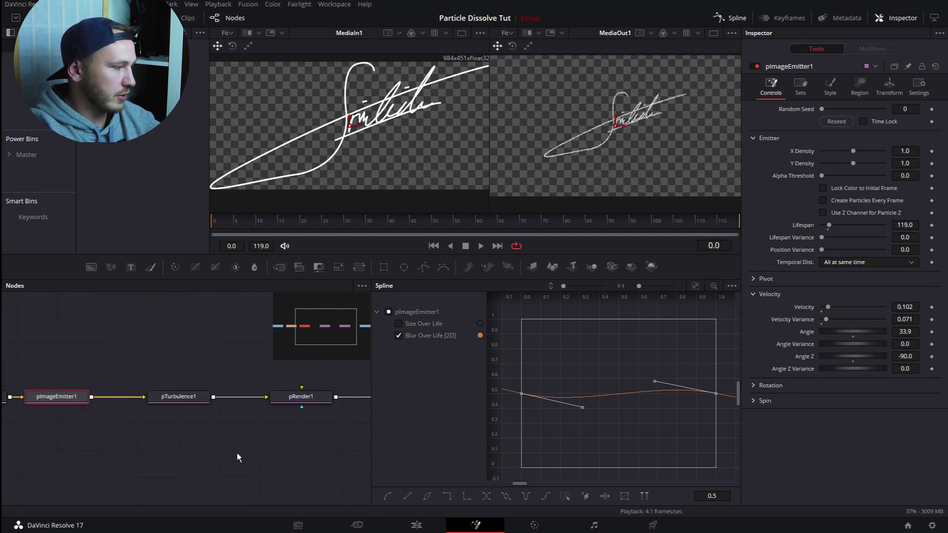
Step: Make pTurbulence1's Strength Over Life curve dip early and swell later, then close the spline editor
click(177, 398)
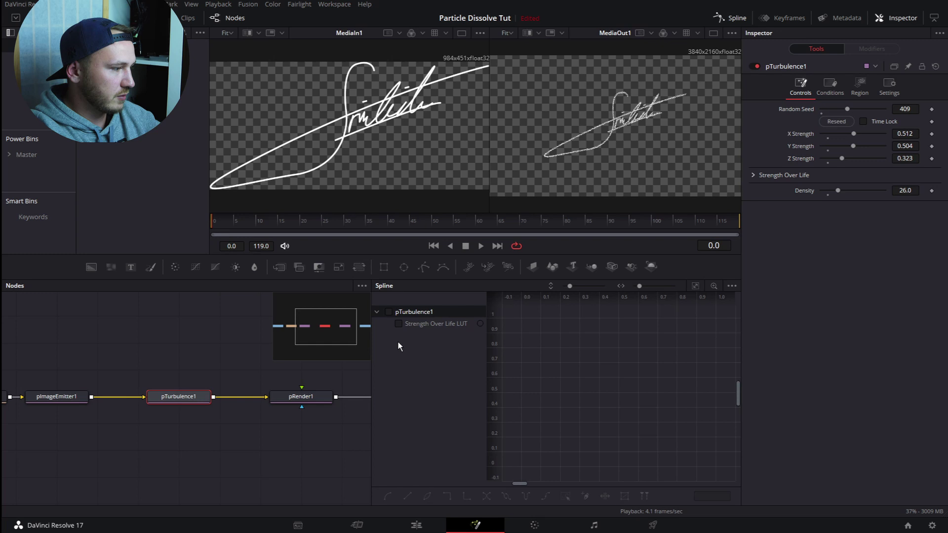
click(388, 312)
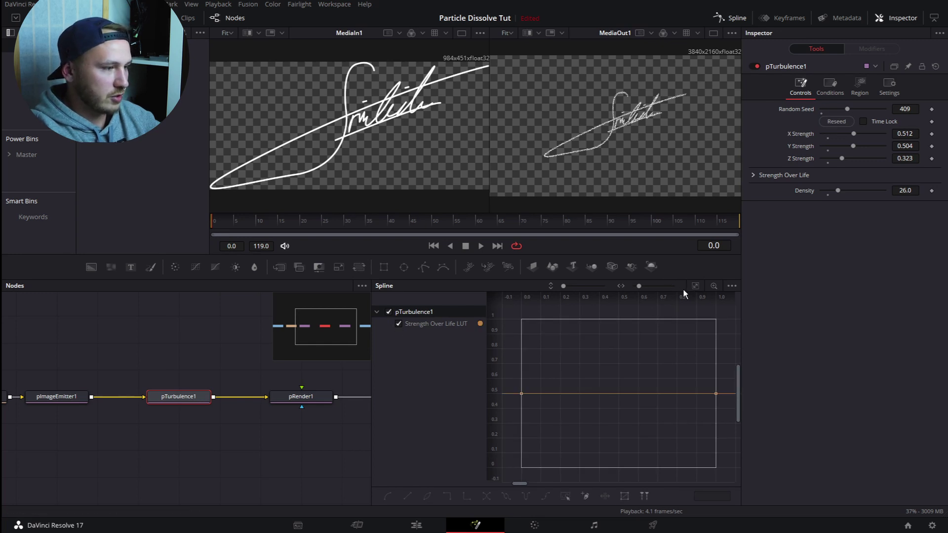
drag(511, 379, 732, 416)
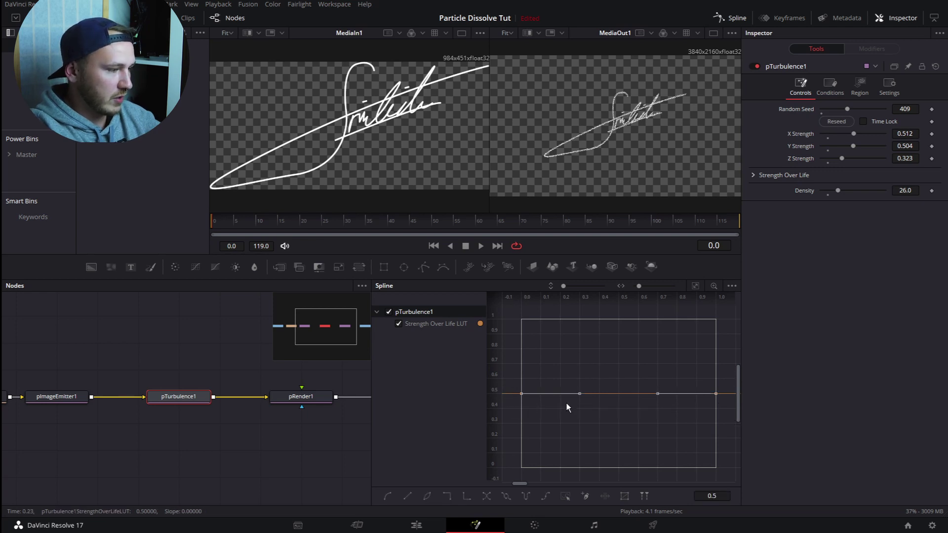
click(651, 394)
click(585, 394)
drag(585, 394, 584, 406)
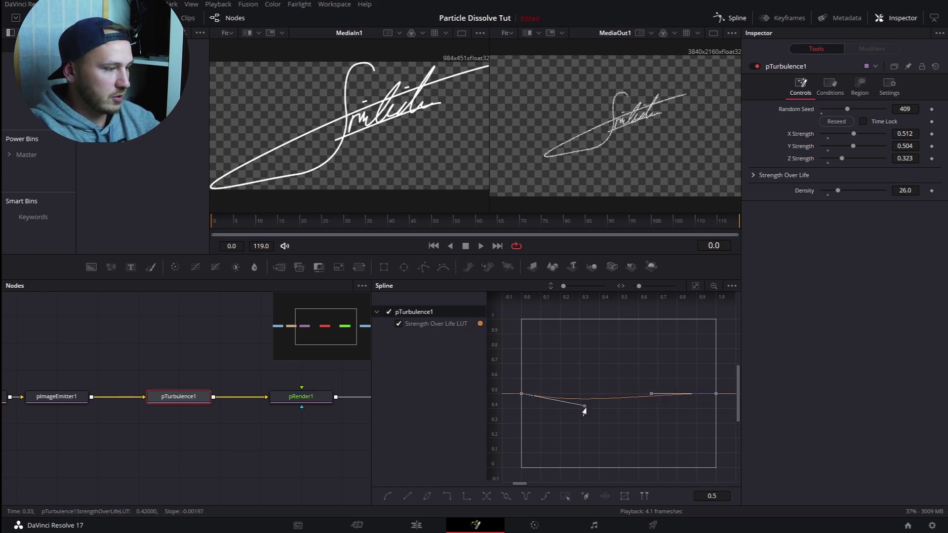
drag(651, 394, 654, 379)
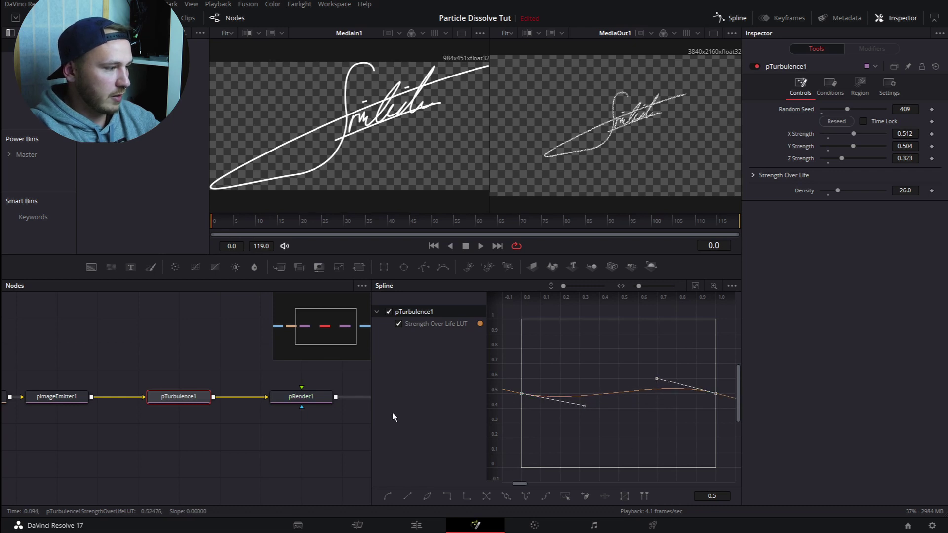
click(732, 18)
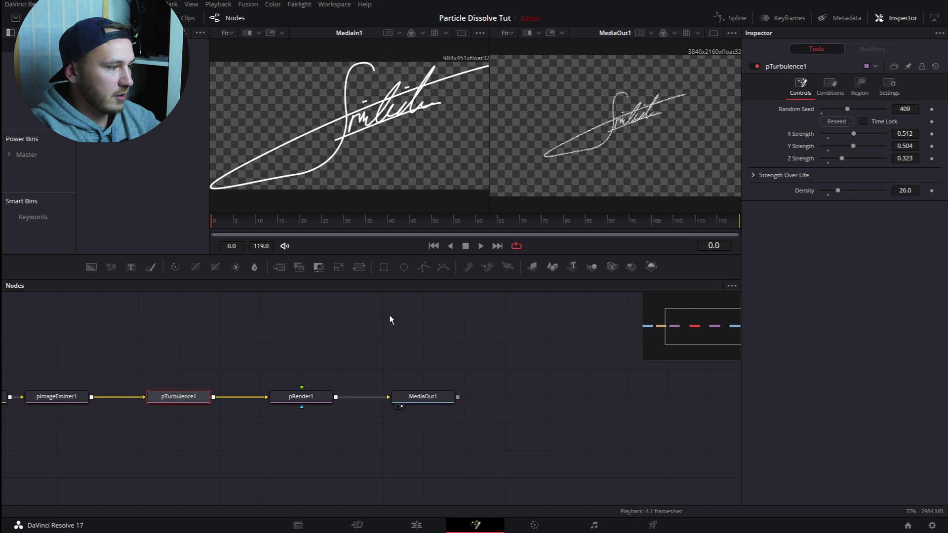
Step: Fit the node chain, return to the Edit page, and move the Fusion Composition clip 14 frames later
key(ctrl+f)
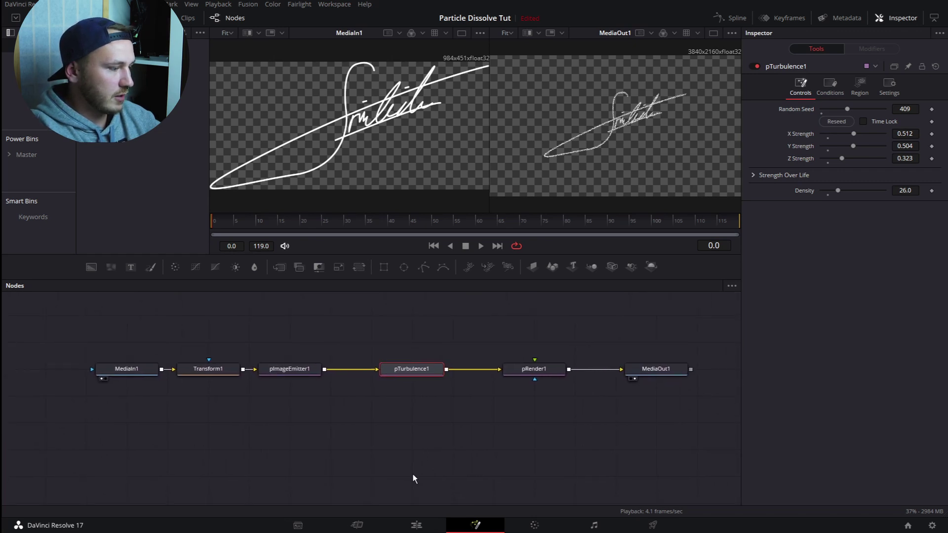
click(417, 525)
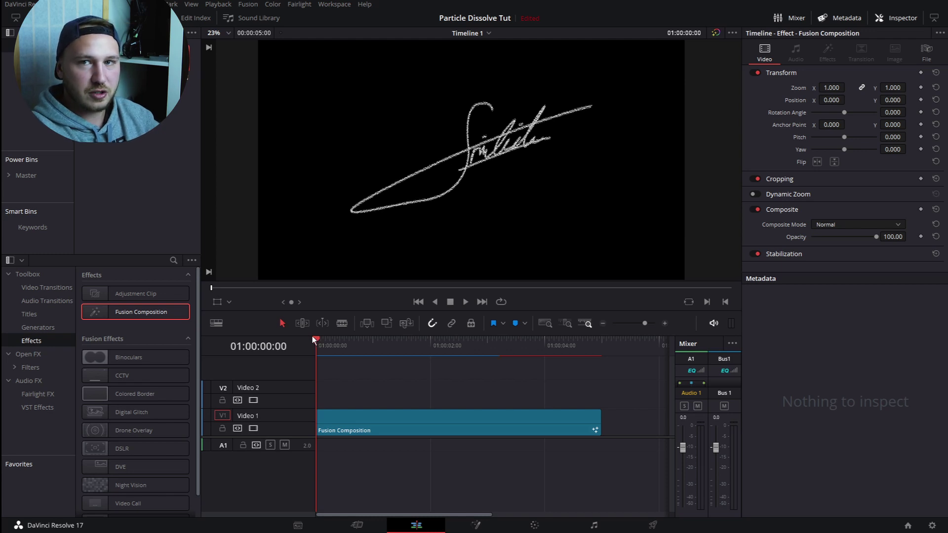
drag(389, 419, 439, 422)
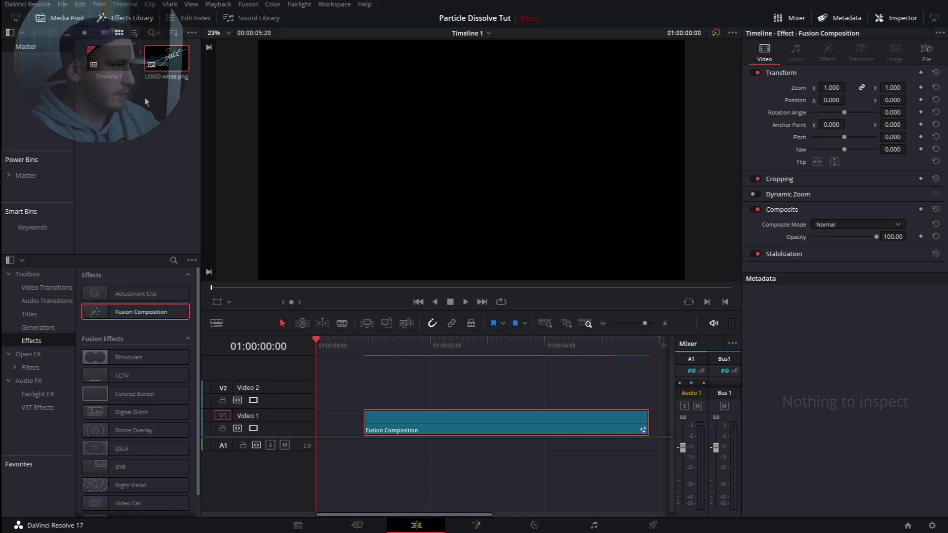
Step: Place LOGO white.png at the start of Video 2 and cut it off at the one-second mark
drag(166, 58, 324, 399)
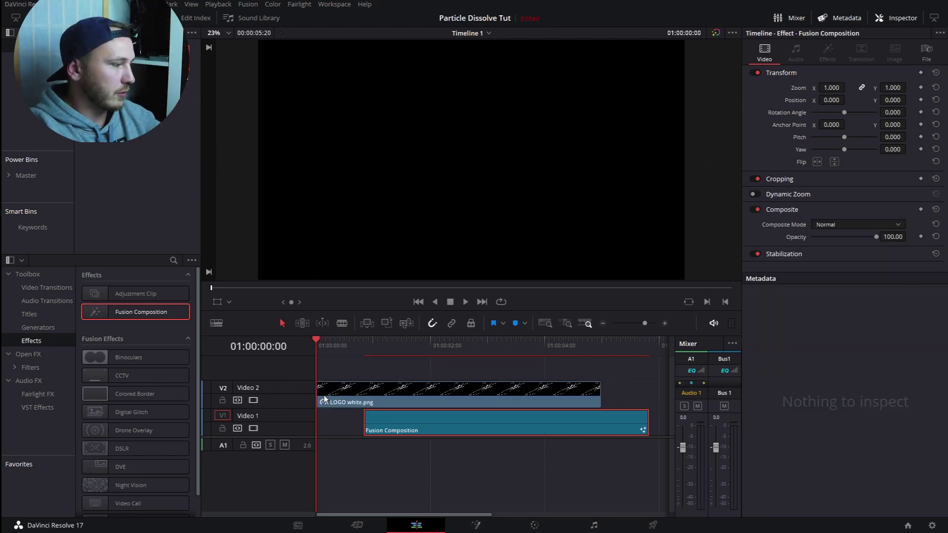
click(361, 394)
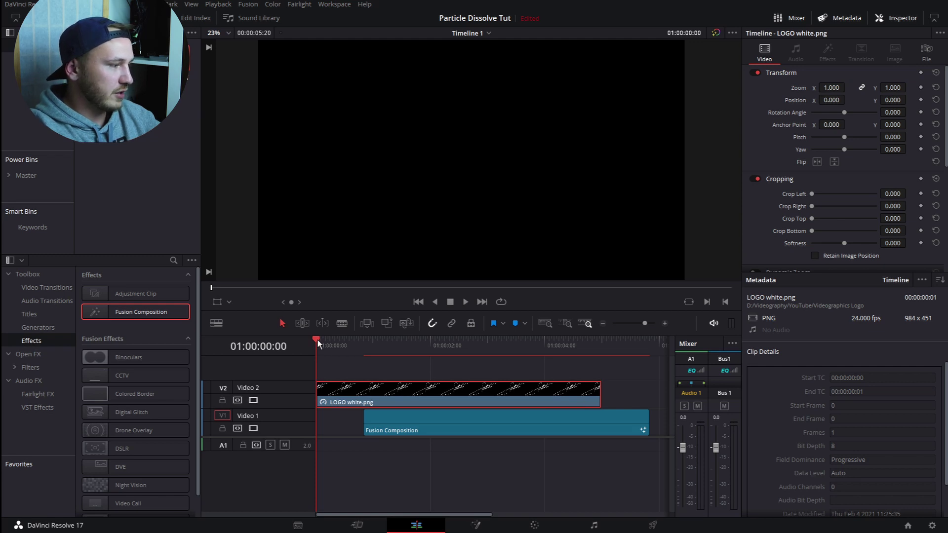
drag(318, 340, 357, 342)
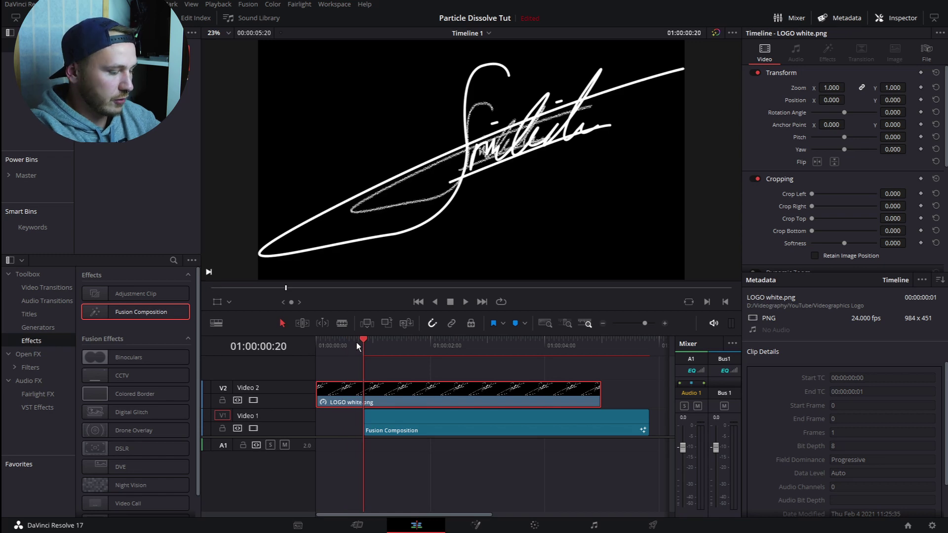
key(Right)
key(Right)
key(Right)
key(Right)
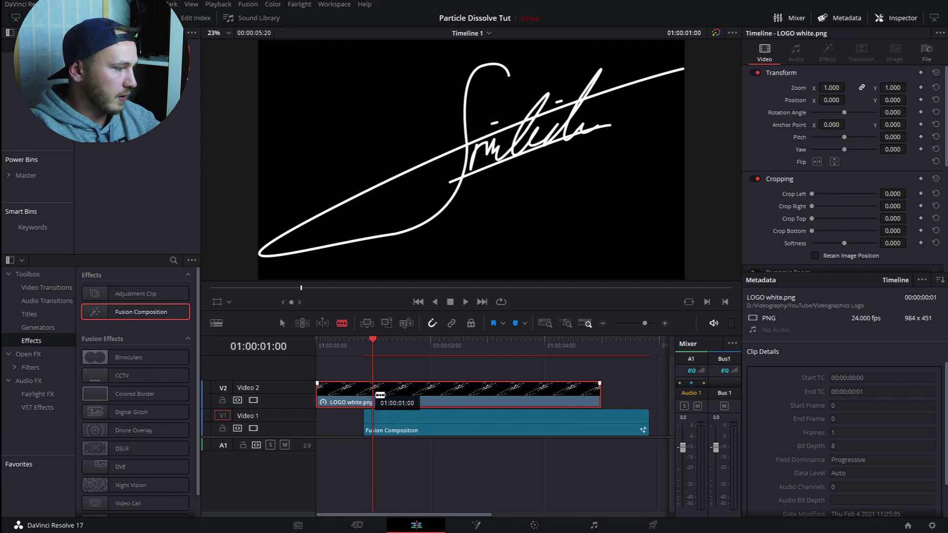
key(ctrl+b)
click(450, 398)
key(Delete)
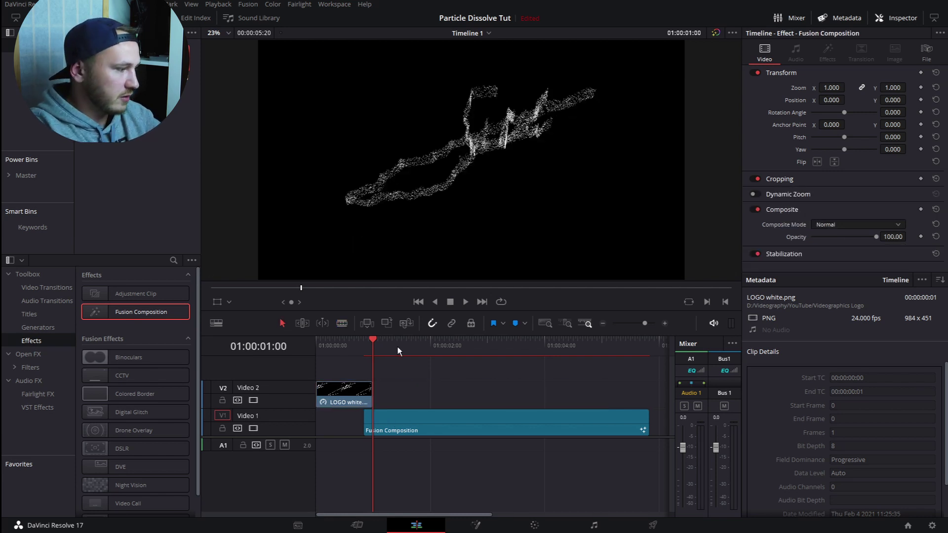
drag(371, 338, 362, 338)
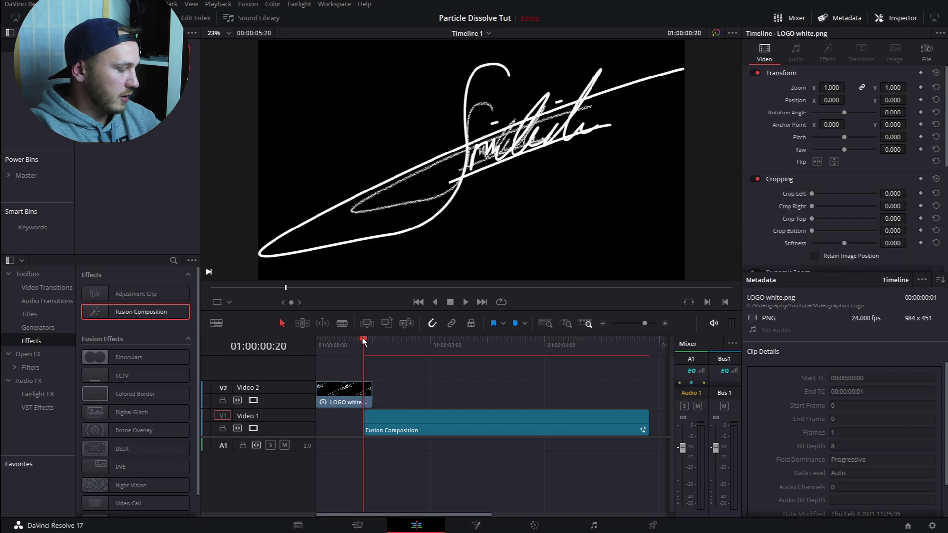
scroll(383, 354, up, 2)
scroll(428, 369, up, 1)
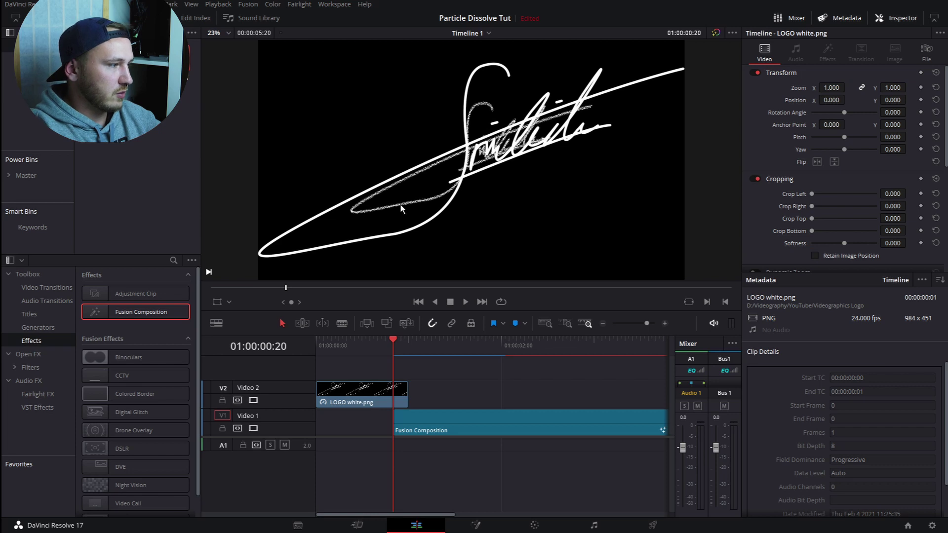
Step: Set the logo clip's Zoom to 0.590 and Position Y to 22
click(366, 404)
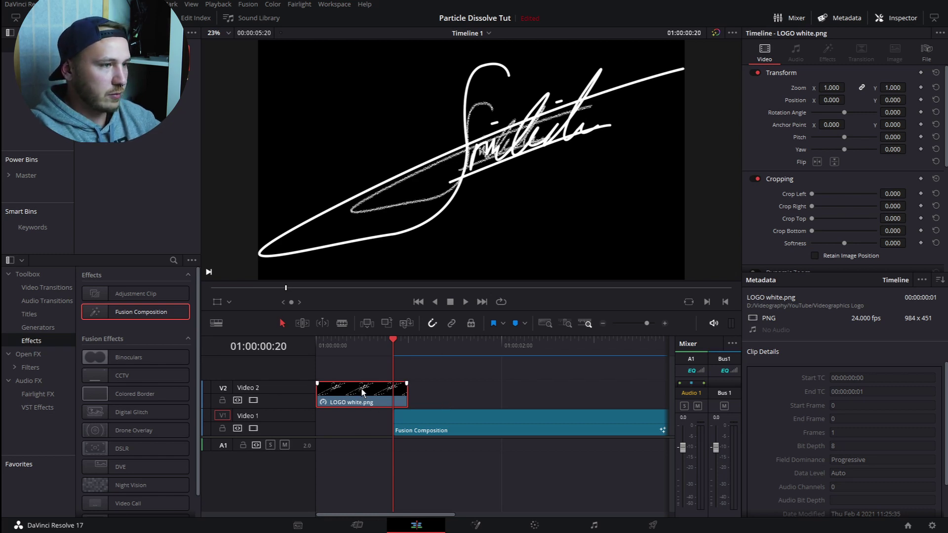
mouse_move(804, 95)
mouse_down()
mouse_move(768, 95)
mouse_move(790, 95)
mouse_up()
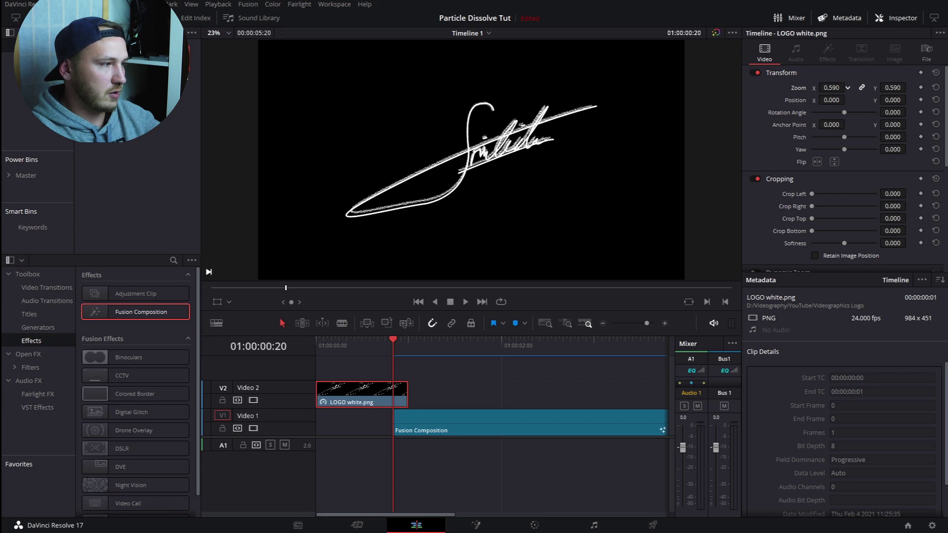
drag(893, 99, 910, 99)
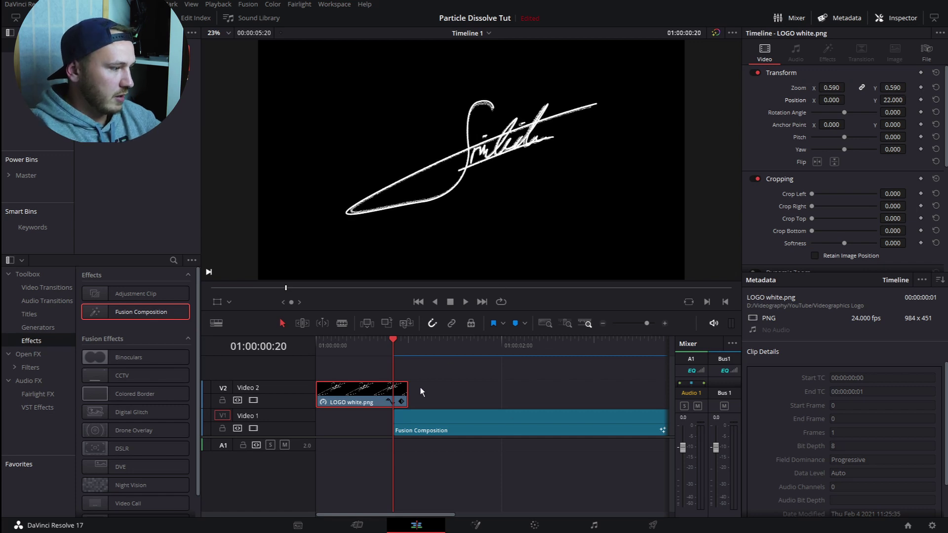
Step: Try and undo a fade-out on the logo clip, then give the Fusion Composition a short fade-in
mouse_move(402, 383)
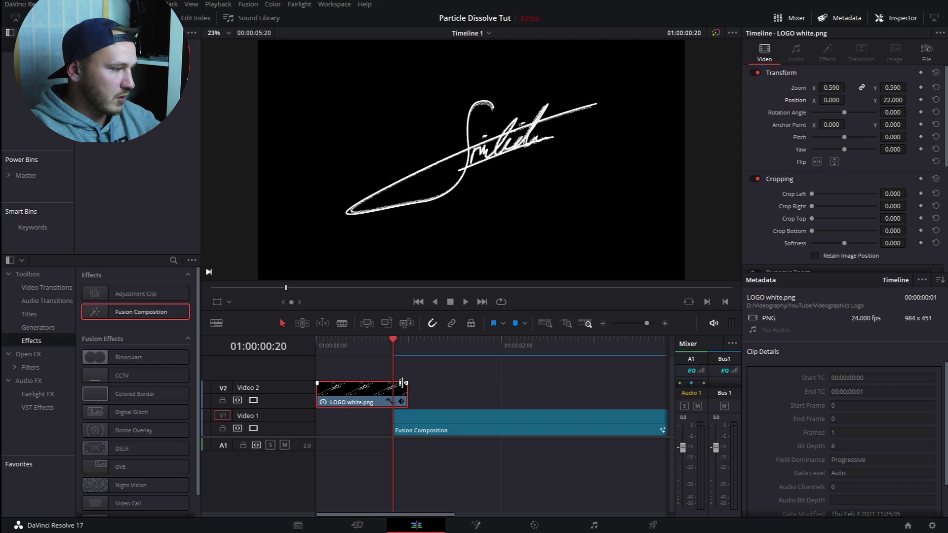
drag(406, 383, 400, 383)
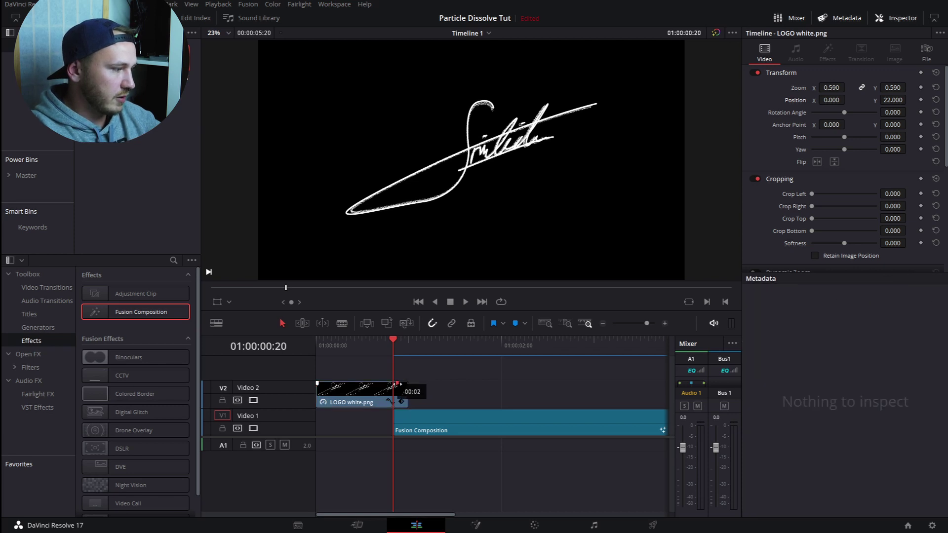
drag(395, 383, 405, 389)
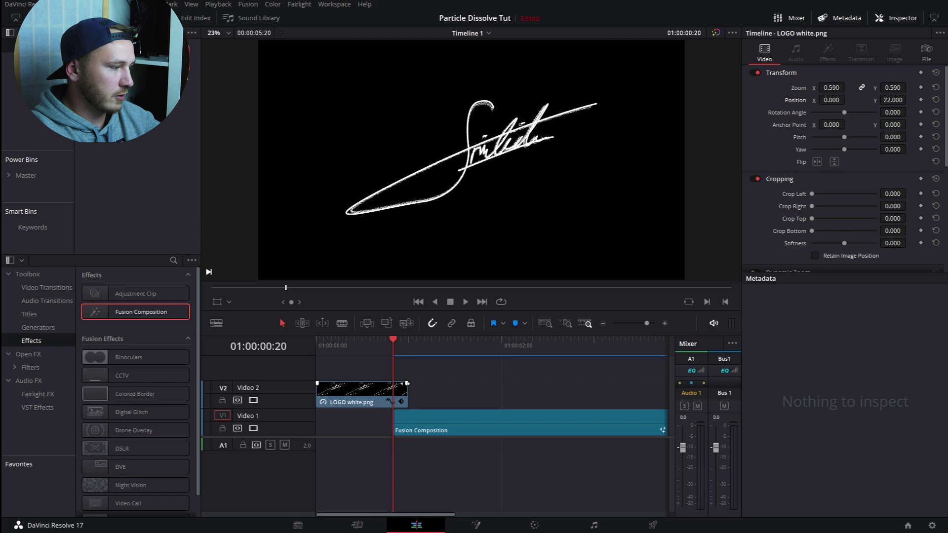
mouse_move(407, 383)
mouse_down()
mouse_move(394, 384)
mouse_move(407, 384)
mouse_up()
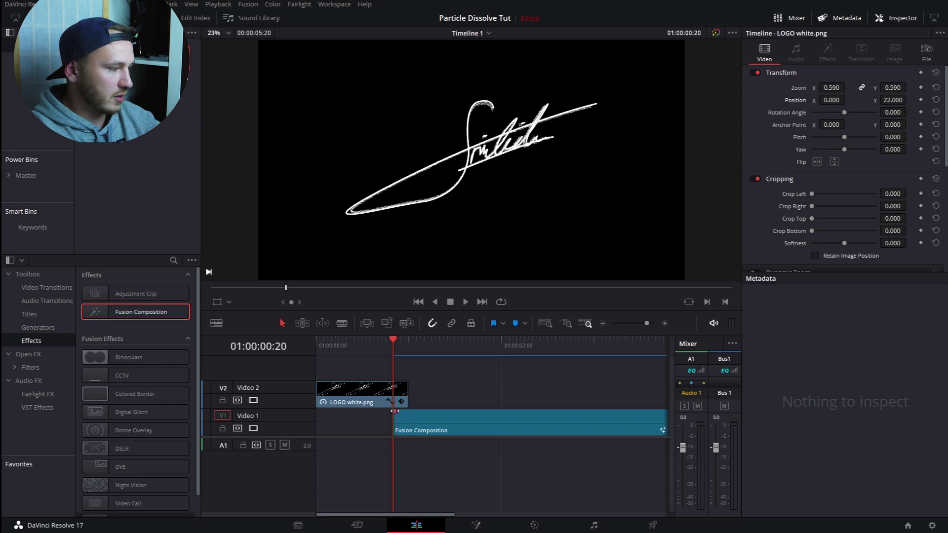
drag(394, 411, 411, 410)
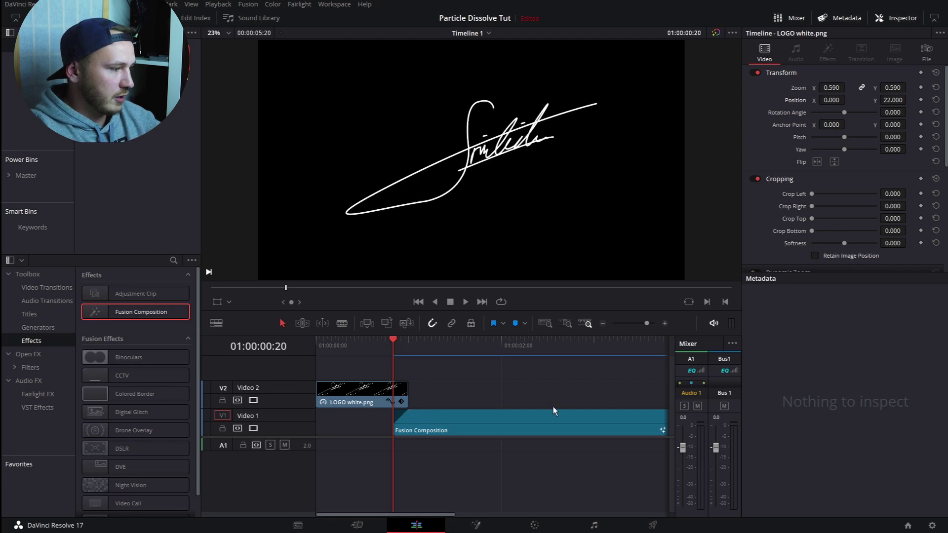
Step: Add a Cross Dissolve to the end of the Fusion Composition clip
scroll(553, 406, right, 5)
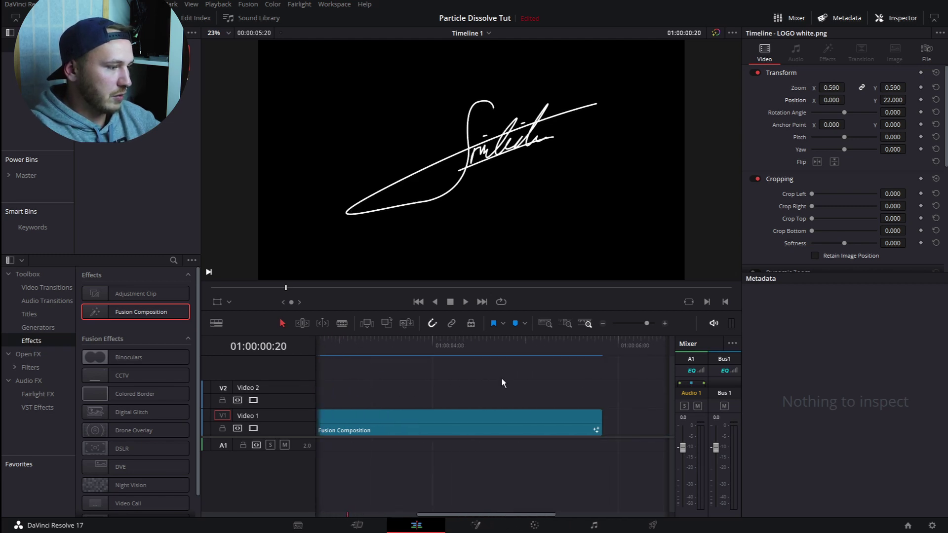
click(568, 340)
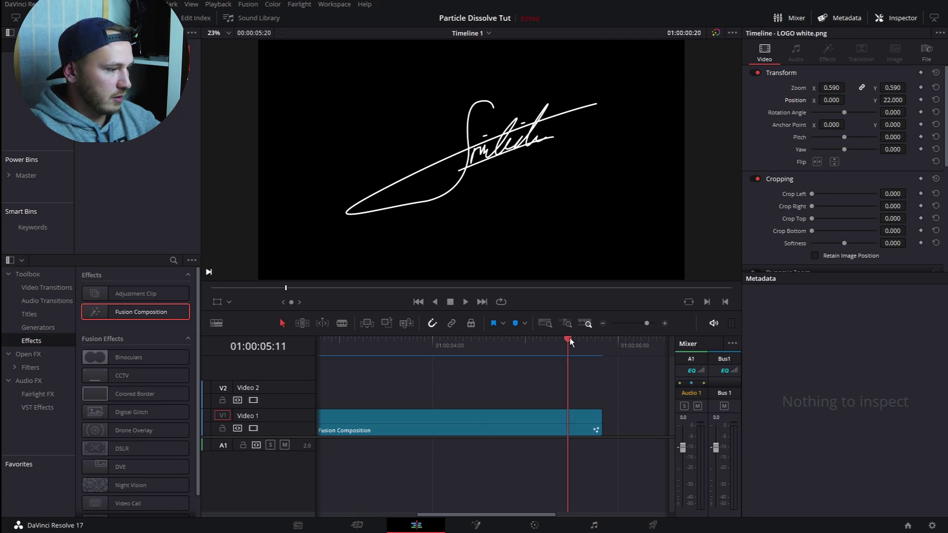
click(47, 288)
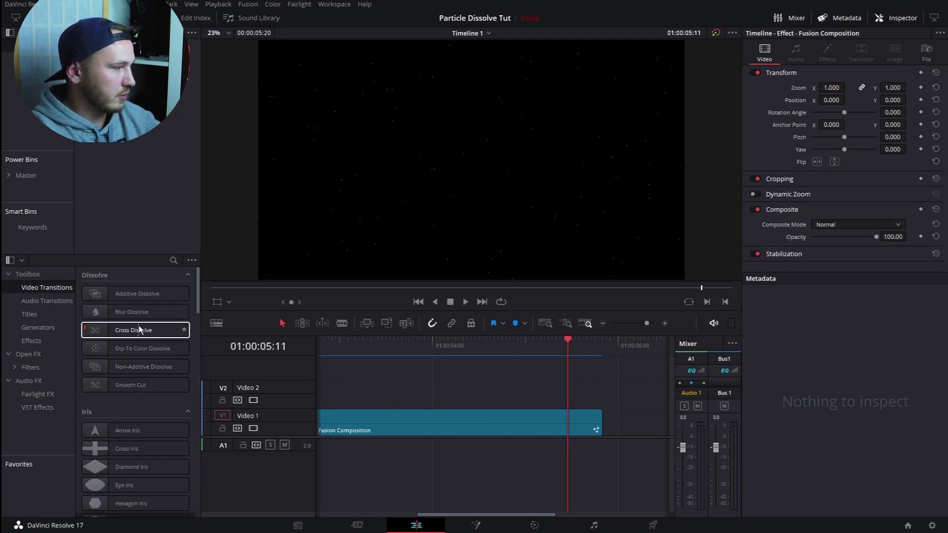
drag(138, 330, 585, 418)
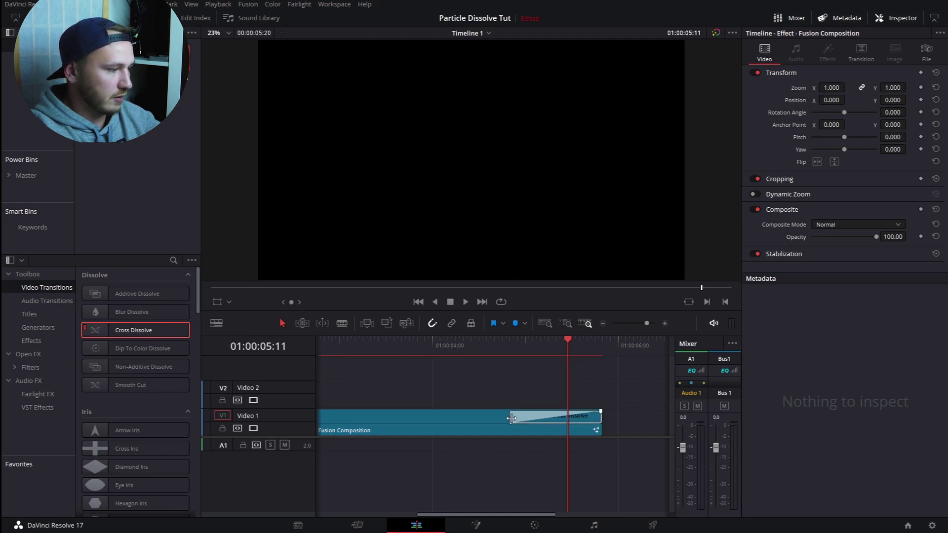
drag(512, 418, 579, 419)
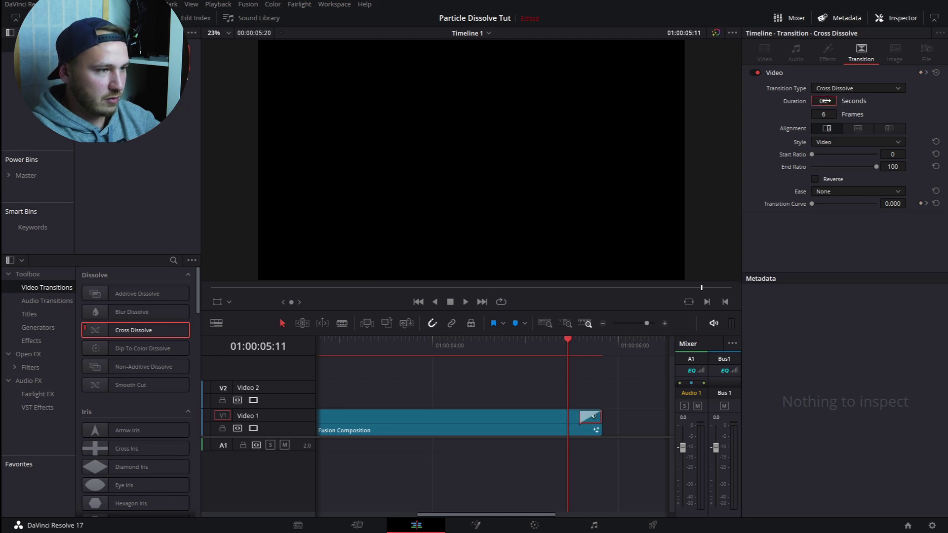
Step: Set the dissolve's duration to 0.5 seconds and its ease to Out
click(825, 101)
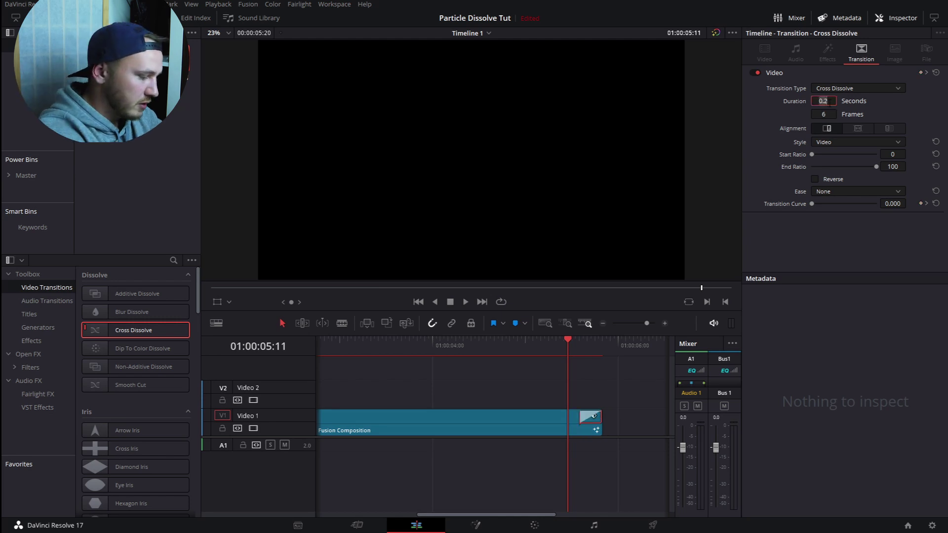
text(.5)
key(Return)
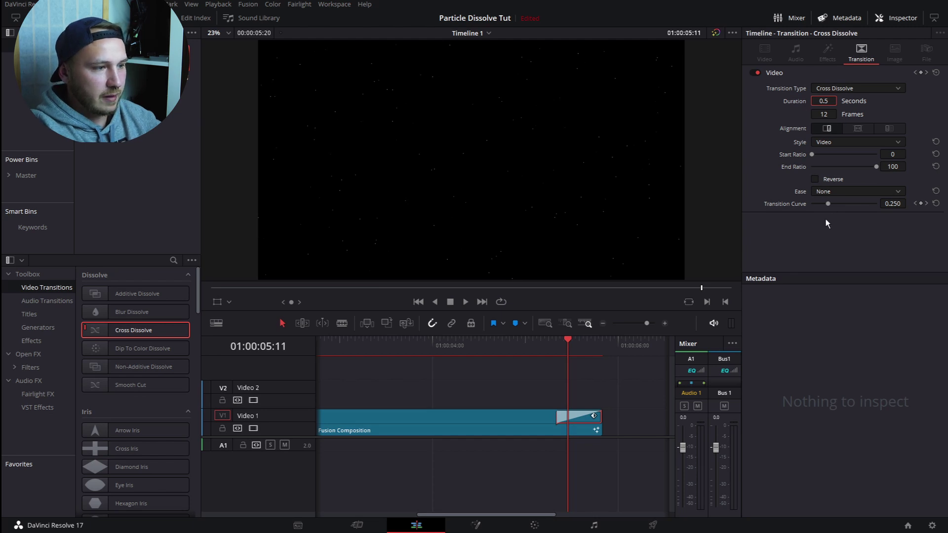
click(838, 191)
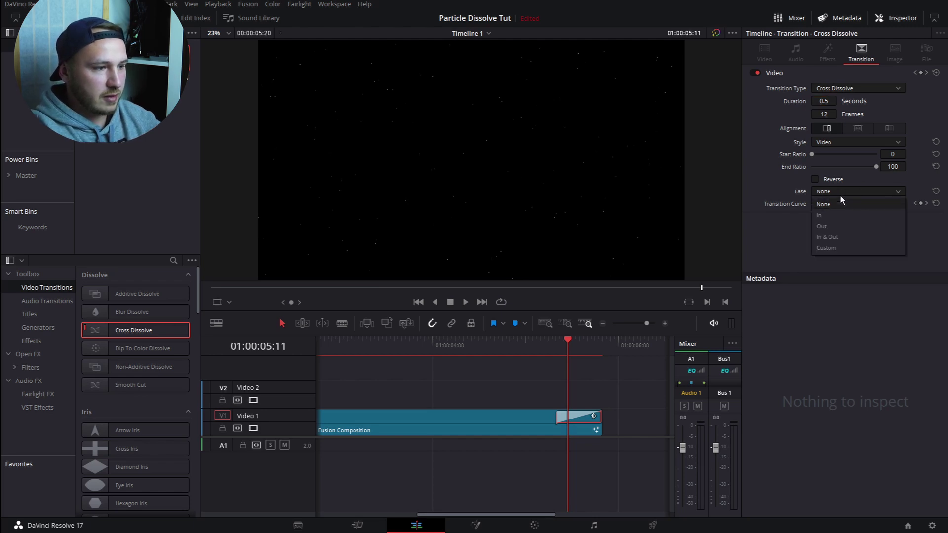
click(825, 227)
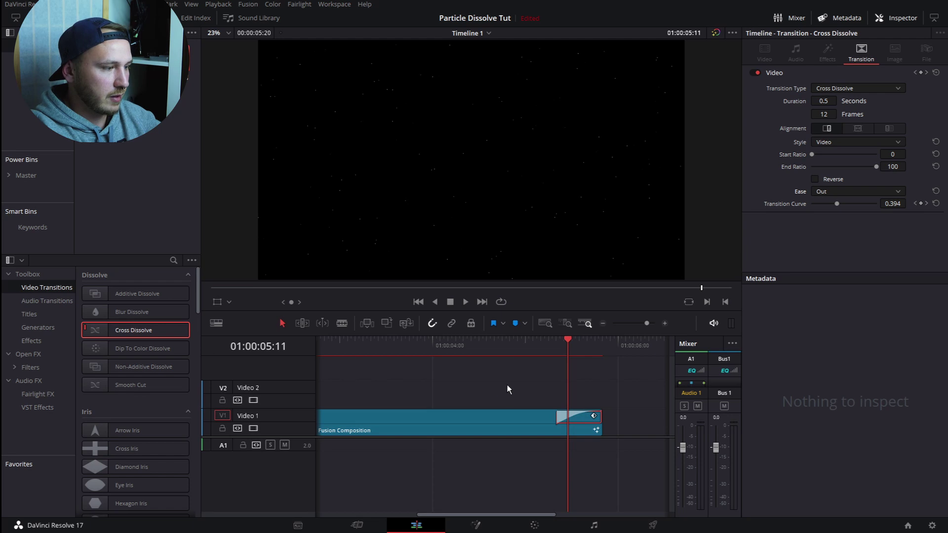
drag(568, 343, 386, 343)
Step: Return the playhead to the timeline start at 01:00:00:00 and deselect the dissolve
scroll(494, 385, left, 3)
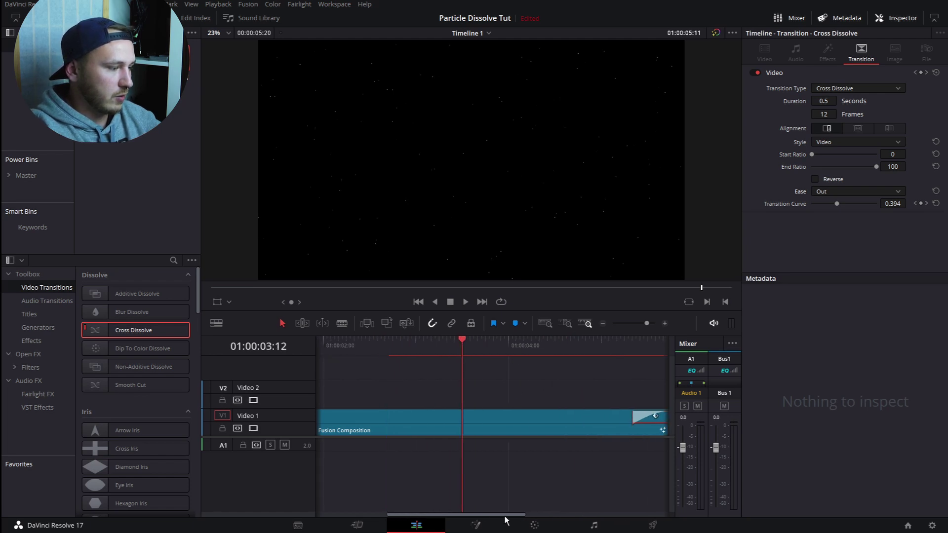
drag(444, 516, 330, 514)
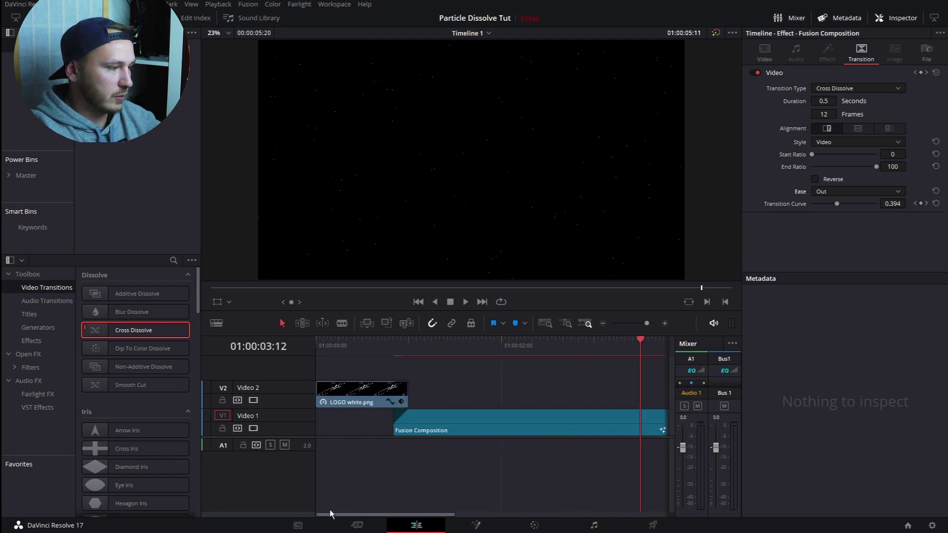
key(Home)
click(541, 376)
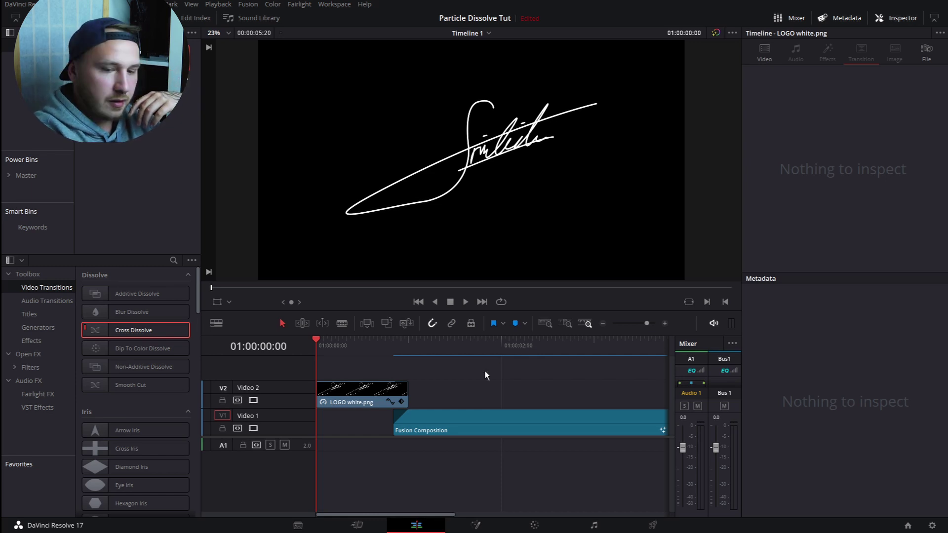
key(ctrl+f)
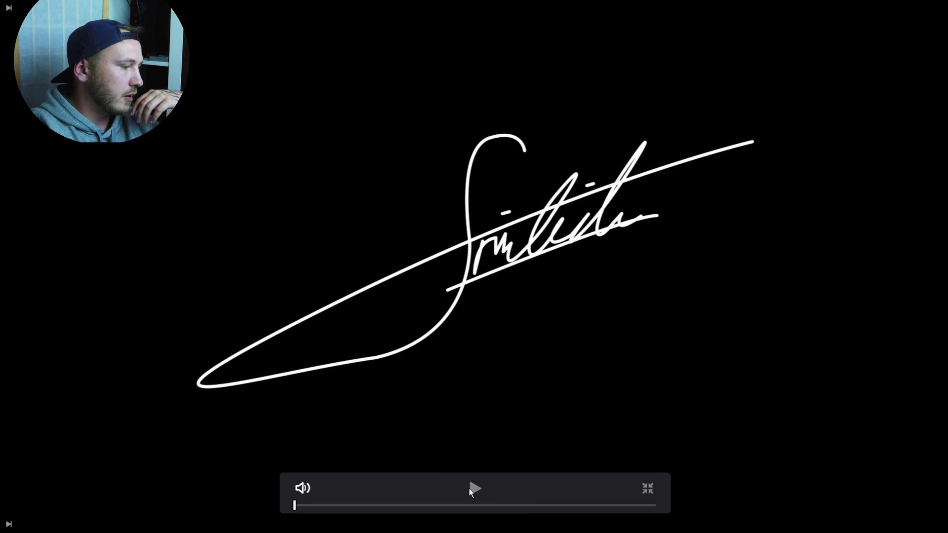
click(472, 489)
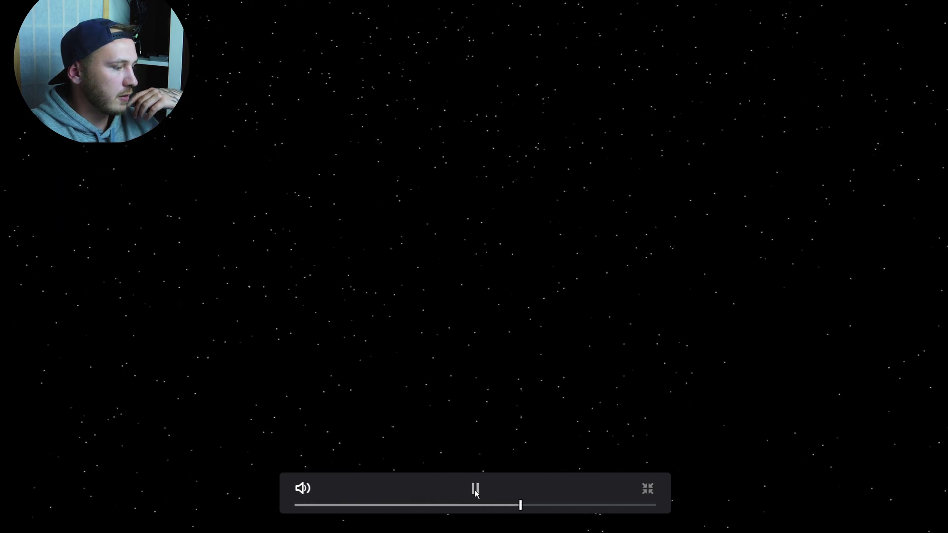
click(476, 490)
drag(573, 506, 294, 506)
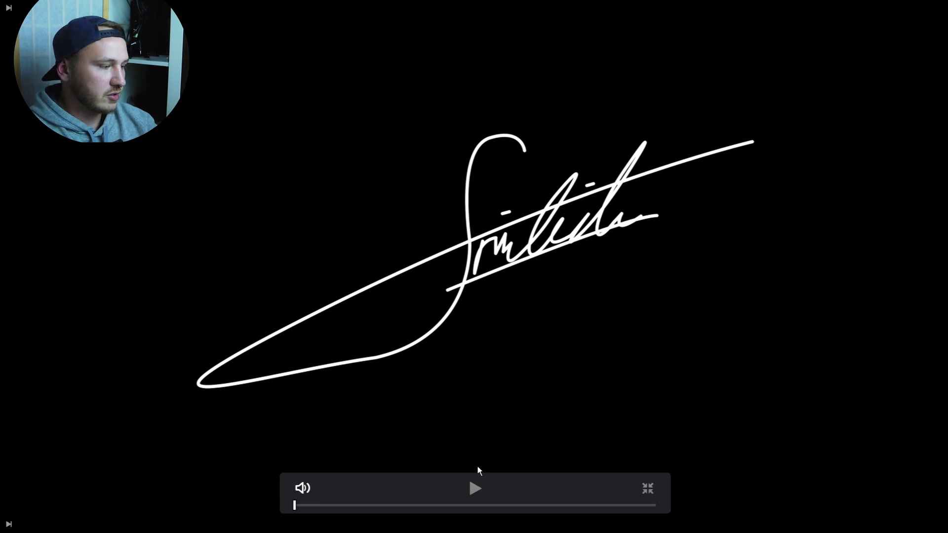
click(471, 490)
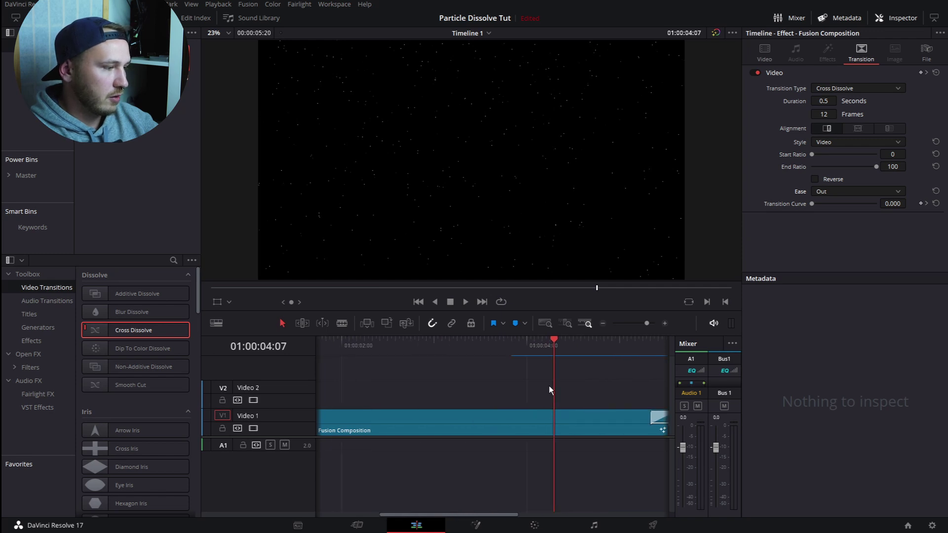
Step: Scrub back past the end dissolve into the particle section, then switch to the Fusion page (Shift+5)
drag(552, 345, 508, 348)
drag(568, 374, 447, 377)
scroll(507, 383, left, 3)
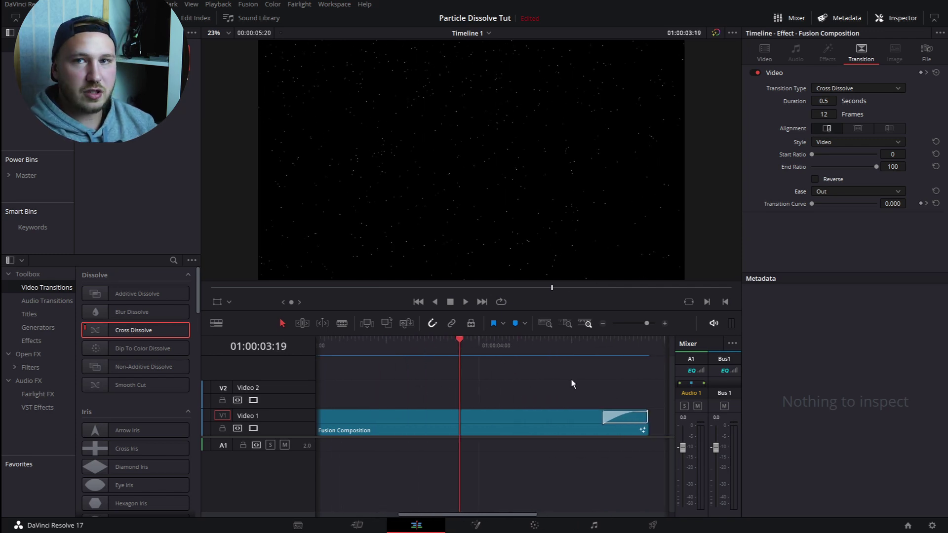
key(shift+5)
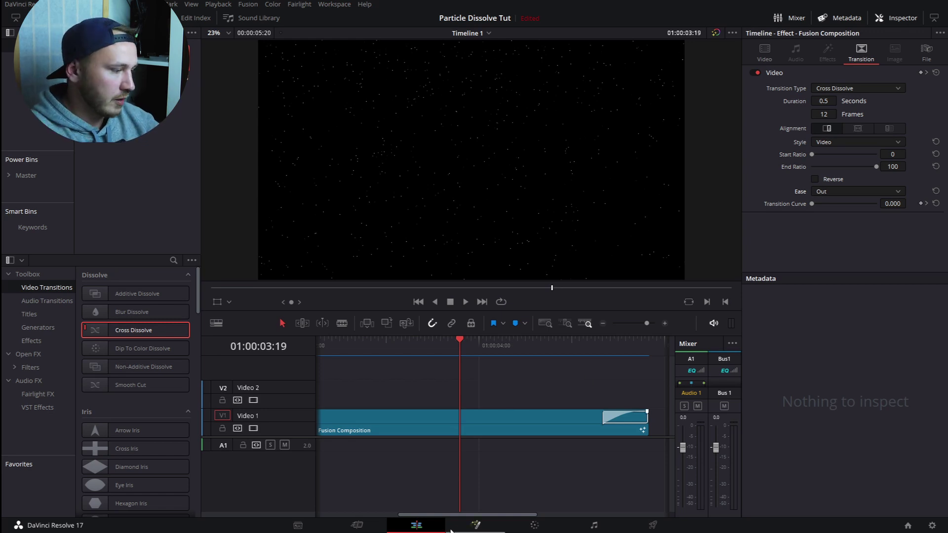